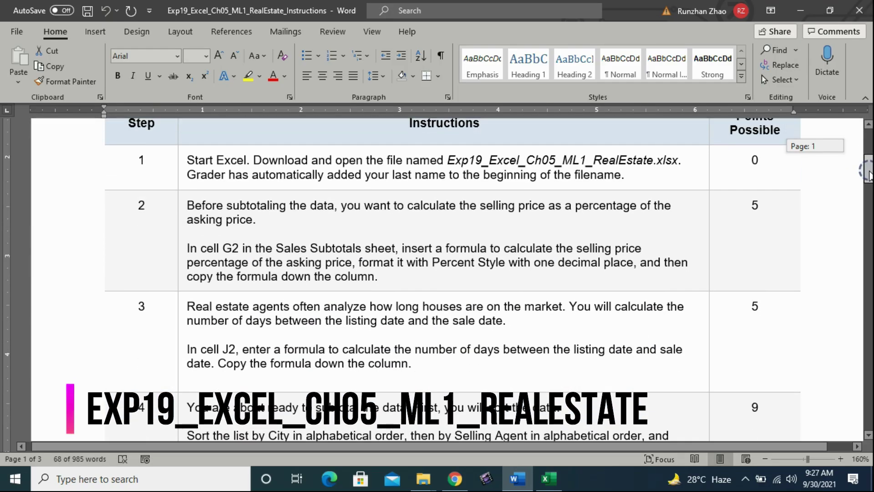
# Read step 2 of the Word instructions, then switch to the Excel workbook and enter the formula =F2/E2 in cell G2.
pyautogui.moveTo(187, 205); pyautogui.dragTo(396, 278)
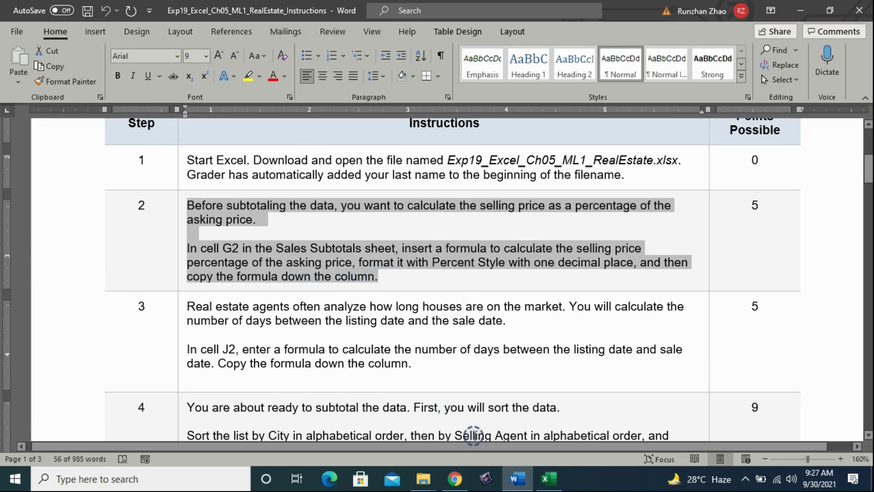
pyautogui.click(548, 478)
pyautogui.click(457, 159)
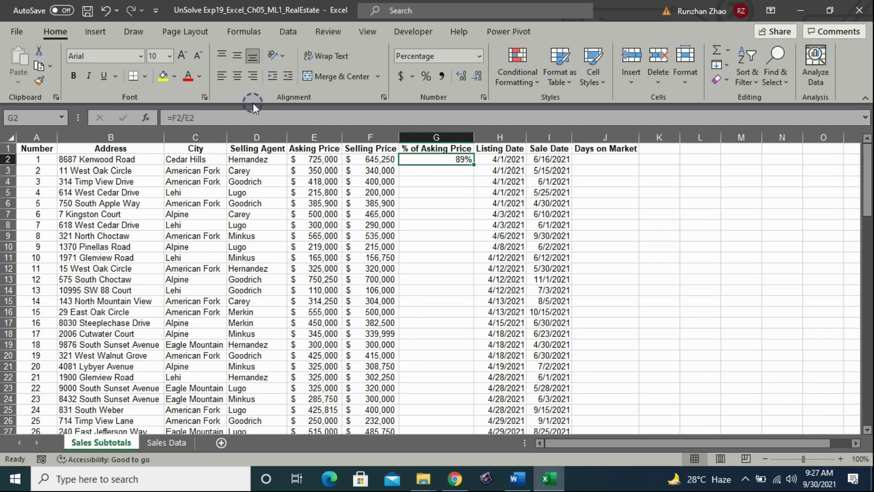
pyautogui.click(229, 116)
pyautogui.press('BackSpace')
pyautogui.press('BackSpace')
pyautogui.press('BackSpace')
pyautogui.press('BackSpace')
pyautogui.press('BackSpace')
pyautogui.press('BackSpace')
pyautogui.write('=')
pyautogui.click(359, 162)
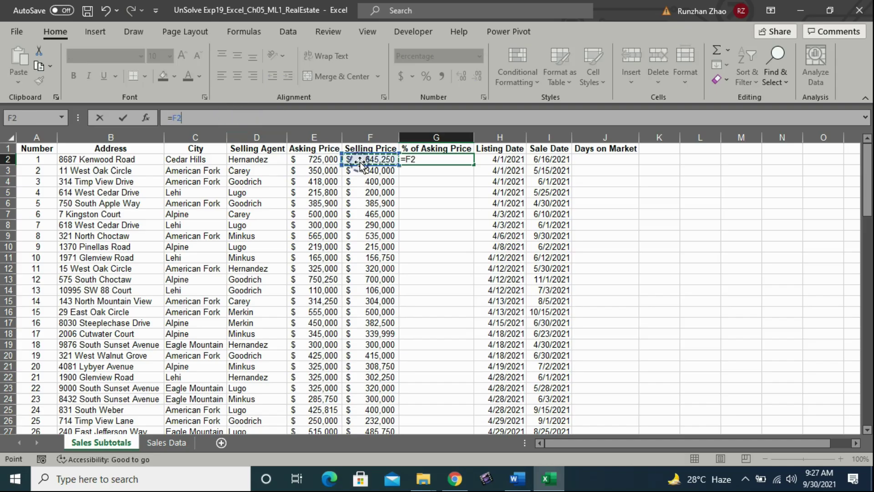
pyautogui.write('/')
pyautogui.click(303, 160)
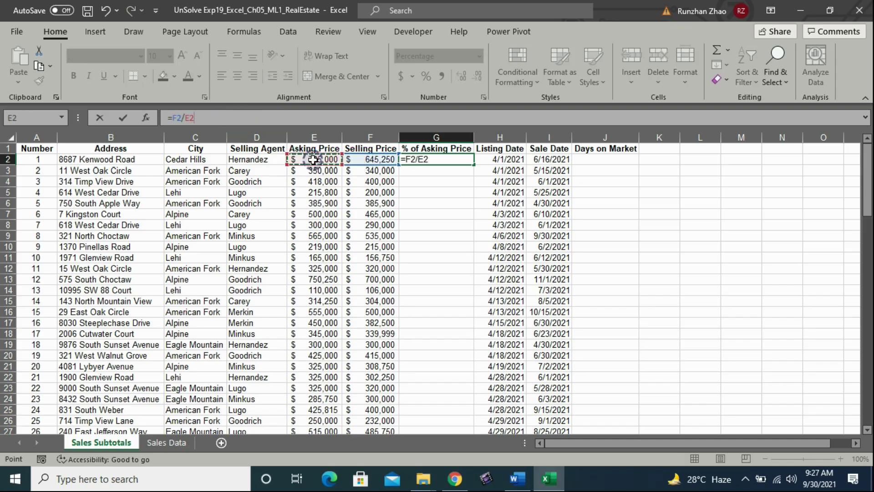
pyautogui.press('Return')
# Check the formatting requirement in the Word instructions and format cell G2 in Excel as Percentage with 1 decimal place.
pyautogui.click(458, 157)
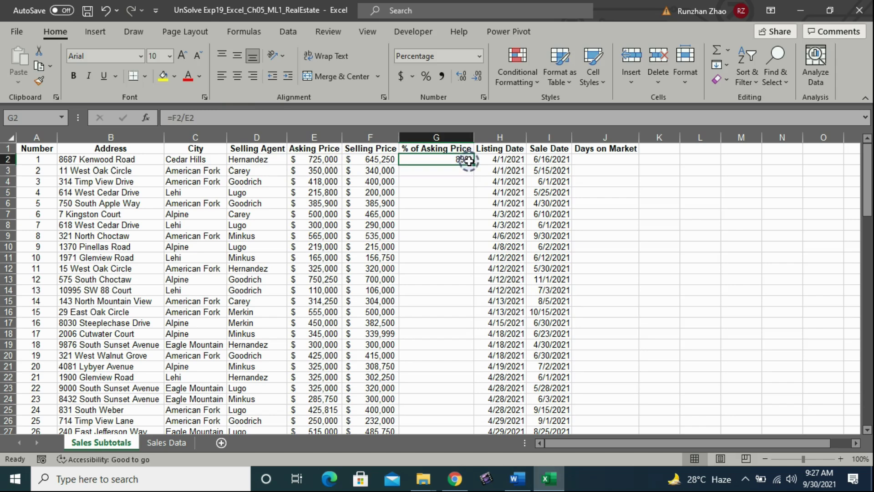
pyautogui.click(517, 480)
pyautogui.click(346, 258)
pyautogui.moveTo(359, 263); pyautogui.dragTo(590, 271)
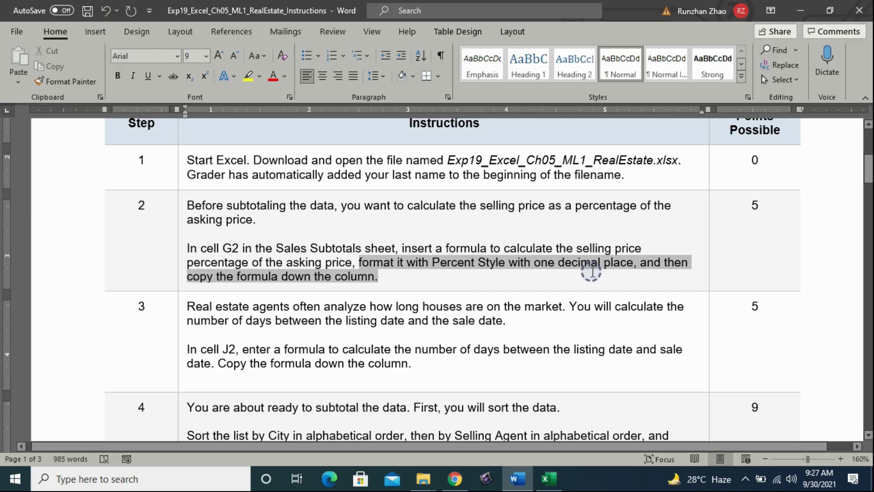
pyautogui.click(549, 478)
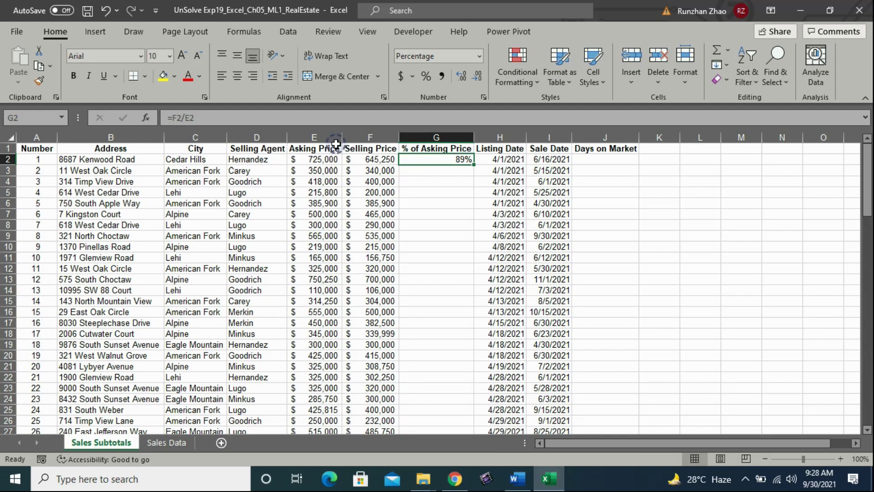
pyautogui.click(483, 97)
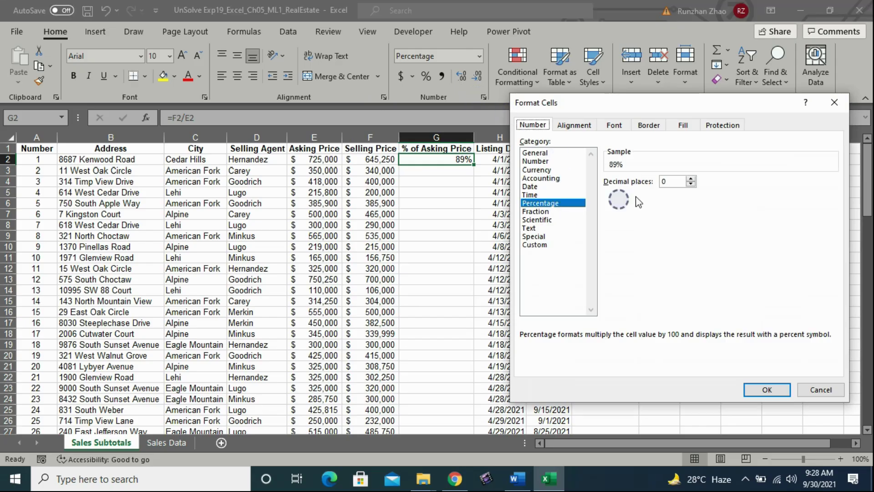
pyautogui.write('1')
pyautogui.click(760, 388)
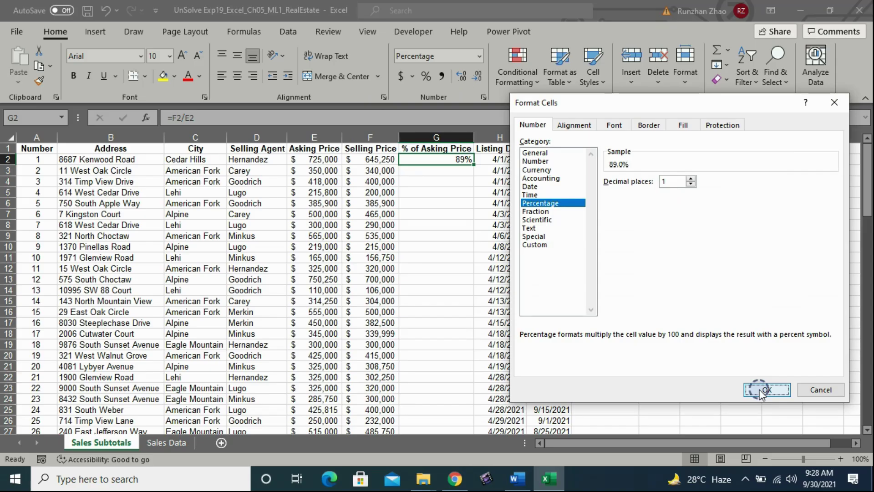
# Copy the G2 formula down the whole % of Asking Price column and look over the filled rows.
pyautogui.doubleClick(473, 165)
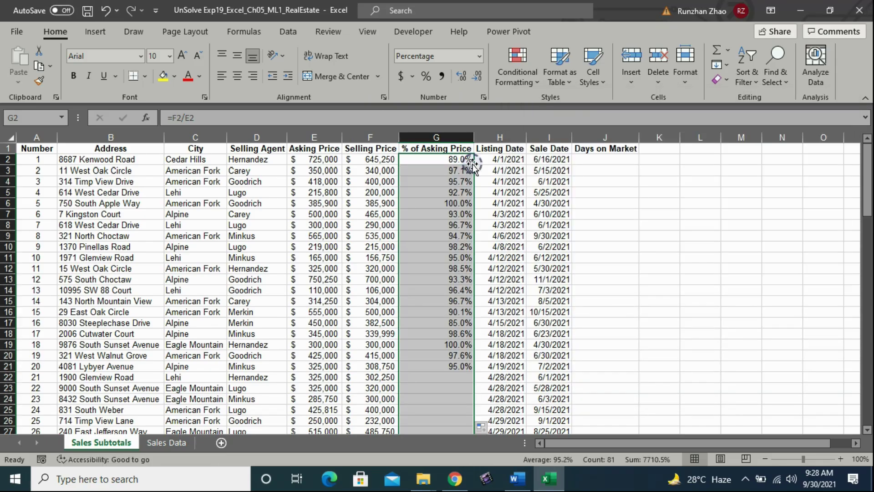
pyautogui.click(618, 206)
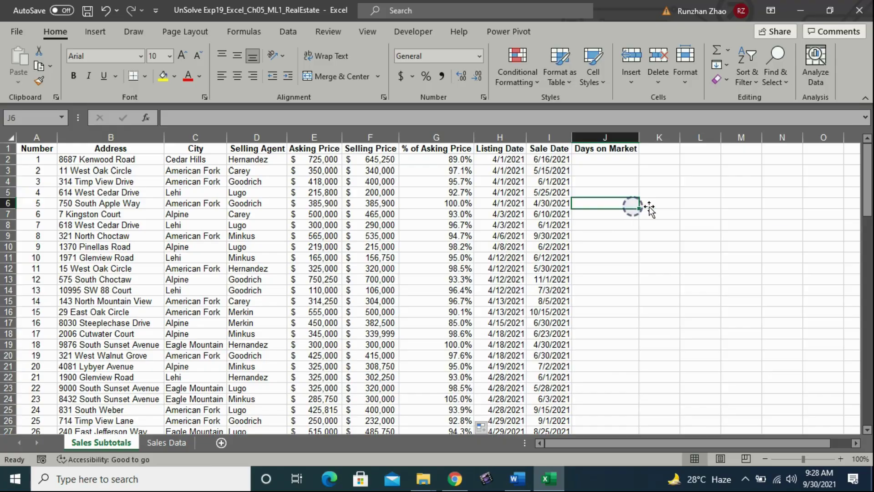
pyautogui.moveTo(869, 200); pyautogui.dragTo(869, 150)
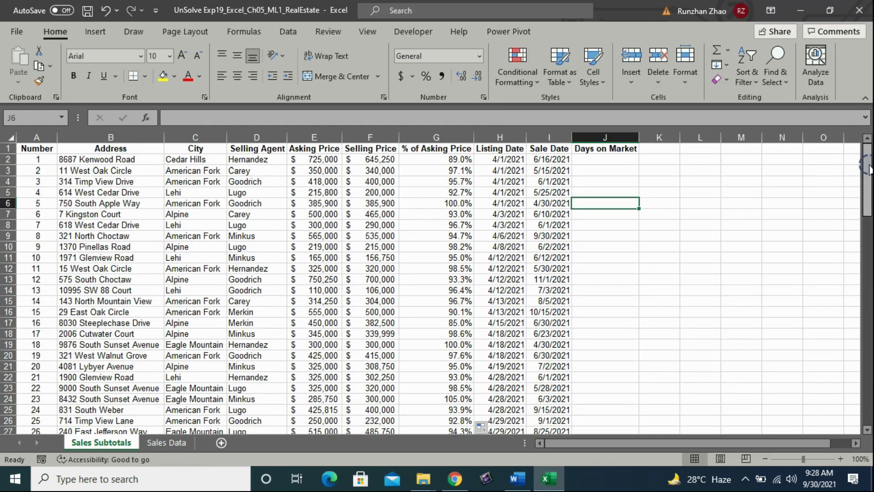
# Read step 3 of the Word instructions and enter the formula =I2-H2 in cell J2 of the Excel sheet.
pyautogui.click(610, 159)
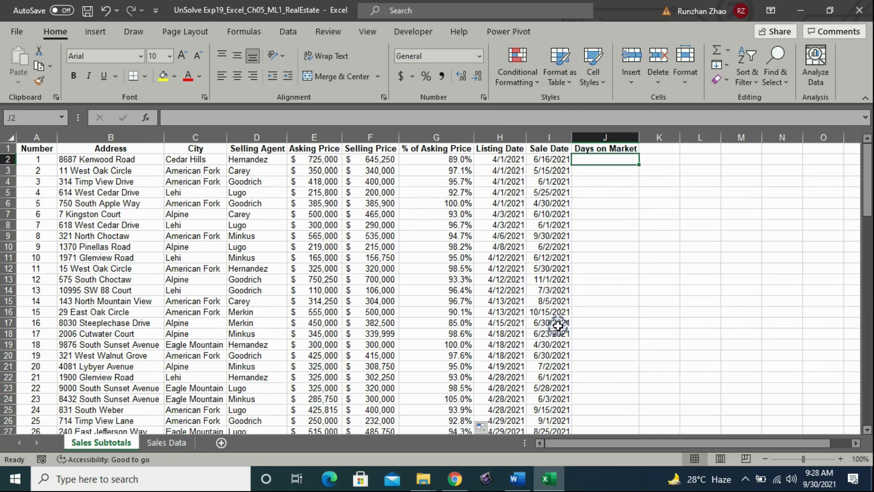
pyautogui.click(517, 479)
pyautogui.moveTo(191, 304); pyautogui.dragTo(280, 379)
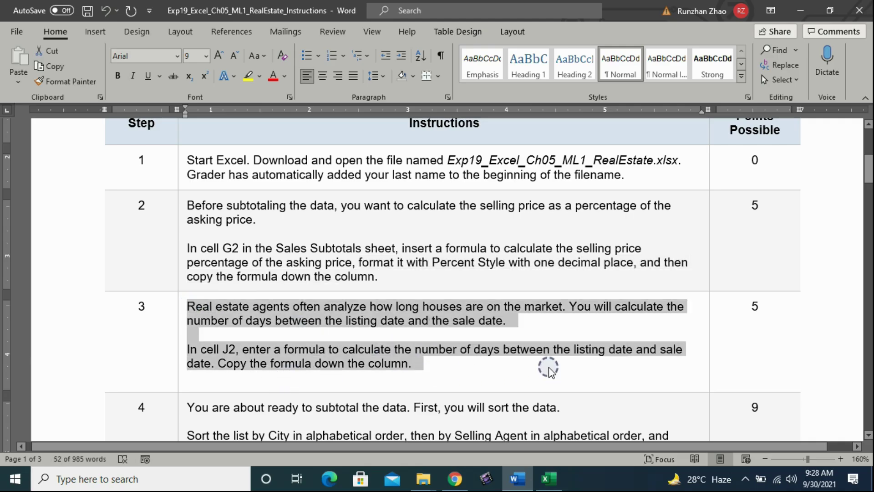
pyautogui.click(549, 478)
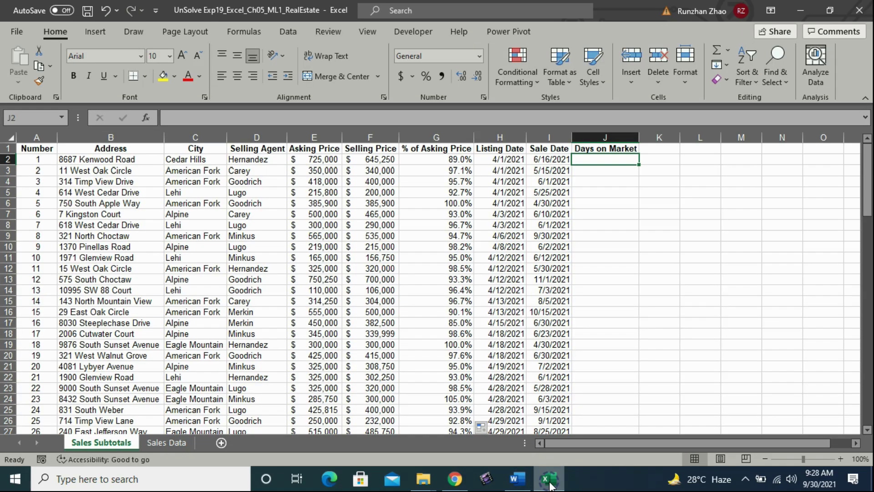
pyautogui.write('=')
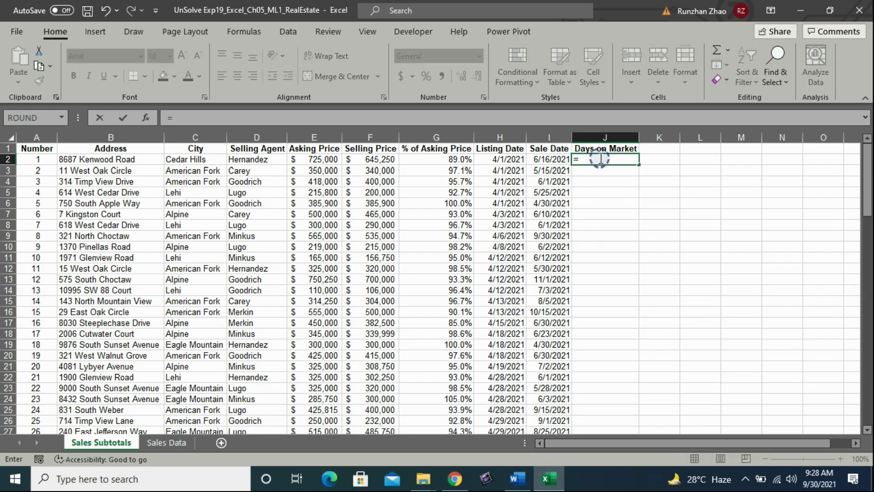
pyautogui.click(553, 157)
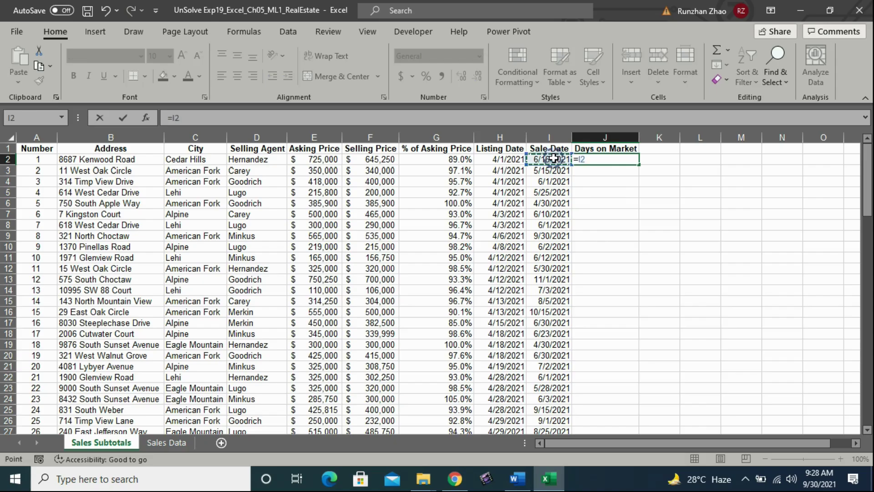
pyautogui.write('-')
pyautogui.click(499, 159)
pyautogui.press('Return')
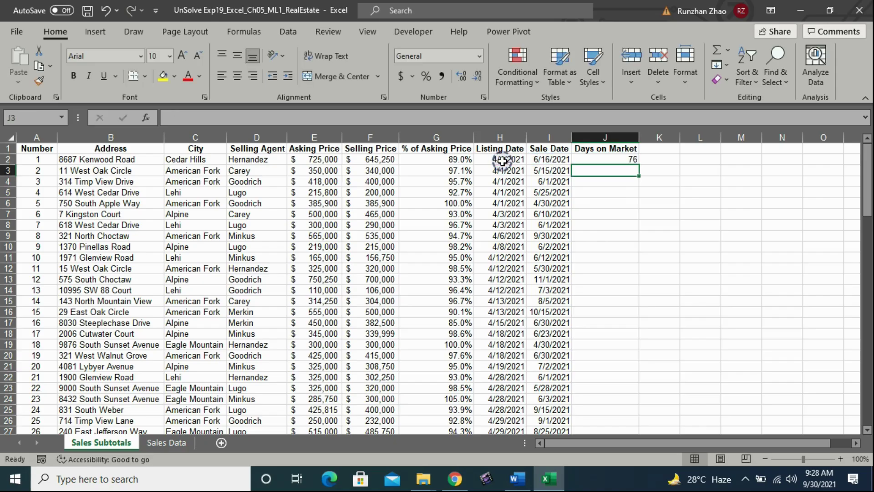
# Copy the J2 formula down the whole Days on Market column and look over the filled rows.
pyautogui.click(633, 160)
pyautogui.doubleClick(640, 165)
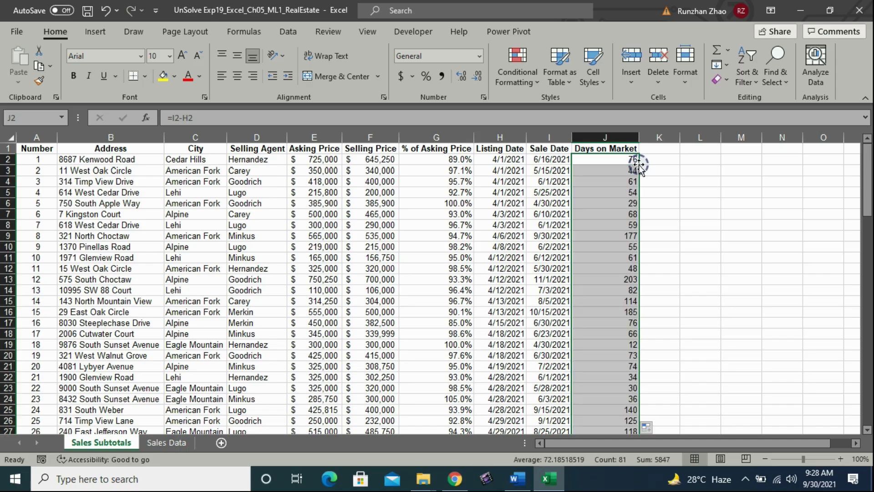
pyautogui.click(649, 181)
pyautogui.moveTo(866, 193); pyautogui.dragTo(867, 167)
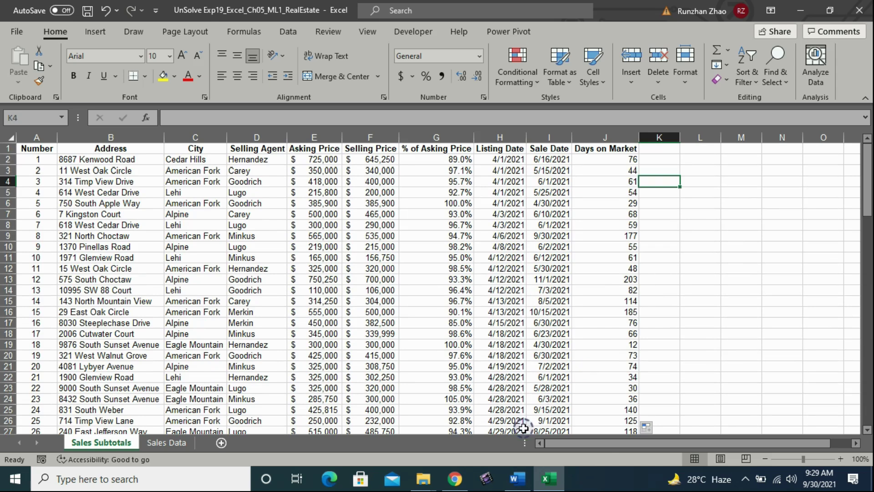
# Look through the PivotTable, Sales Chart, Selling Price and Sales Data sheets of the completed Exp19_Excel_Ch05_ML1_RealEstate workbook.
pyautogui.click(745, 478)
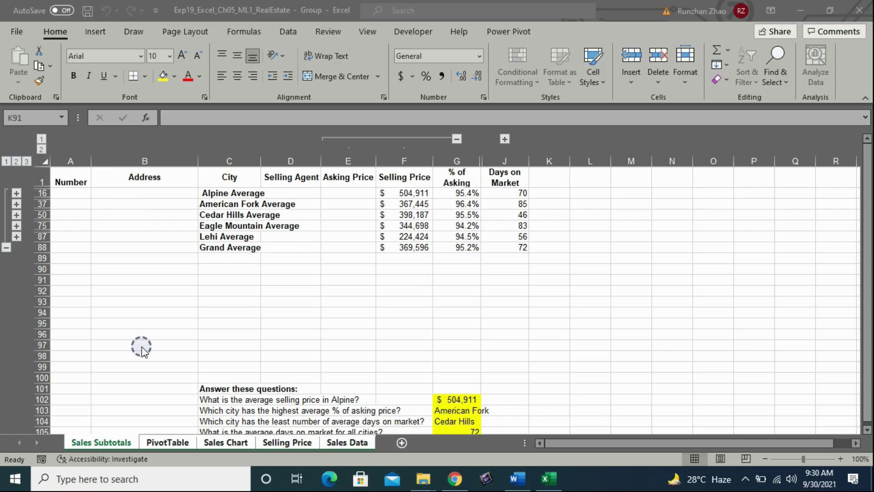
pyautogui.click(168, 442)
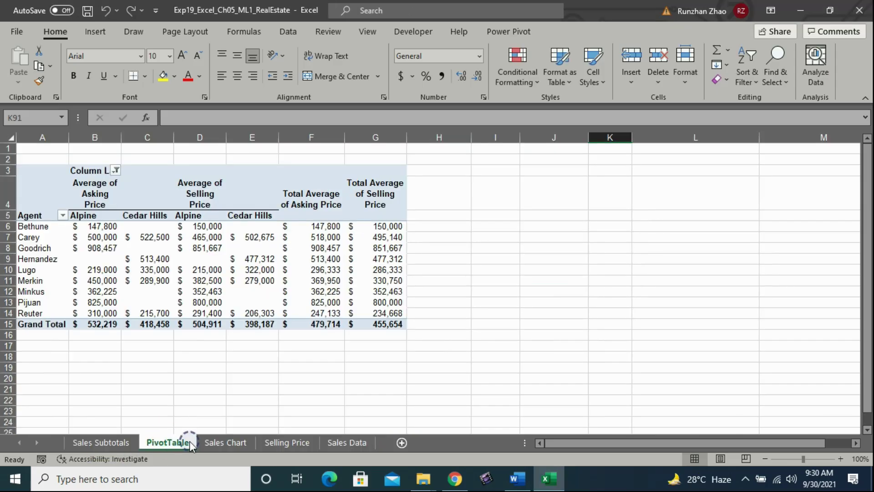
pyautogui.click(214, 441)
pyautogui.click(290, 441)
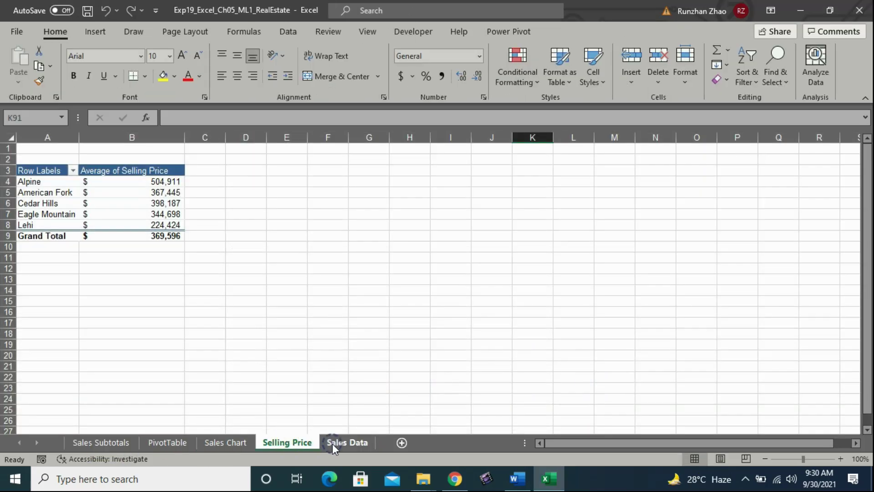
pyautogui.click(350, 441)
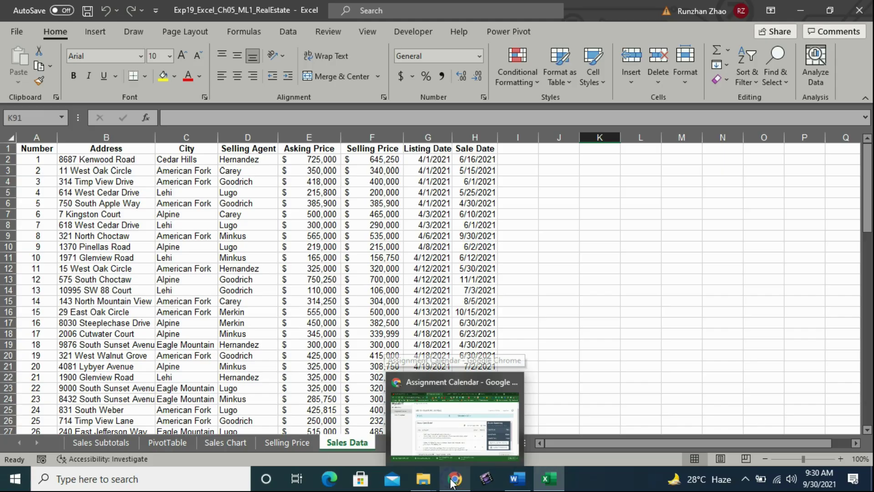
pyautogui.moveTo(34, 148); pyautogui.dragTo(298, 440)
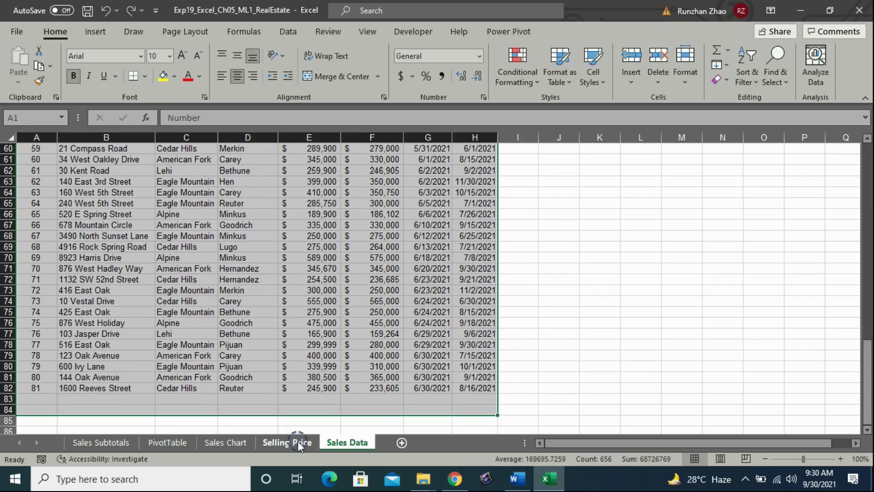
# Examine the Selling Price averages, the Average Selling Price by City chart and the Grand Total row on the PivotTable sheet.
pyautogui.click(290, 442)
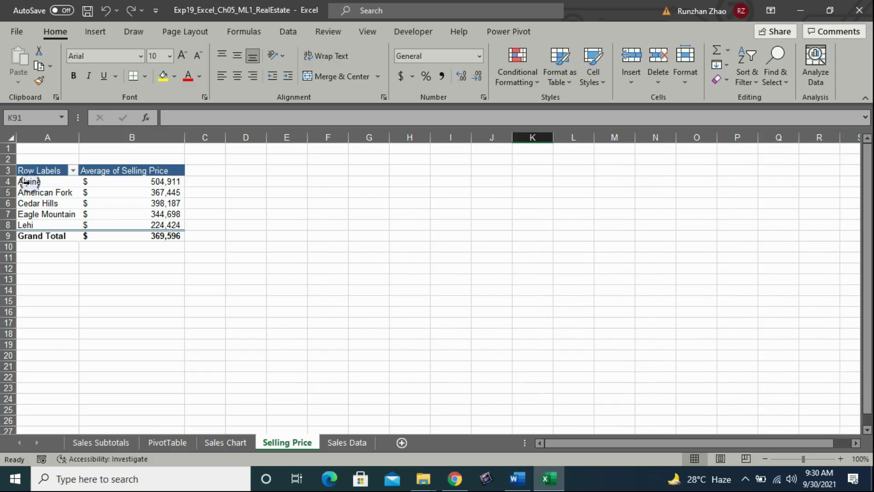
pyautogui.click(228, 442)
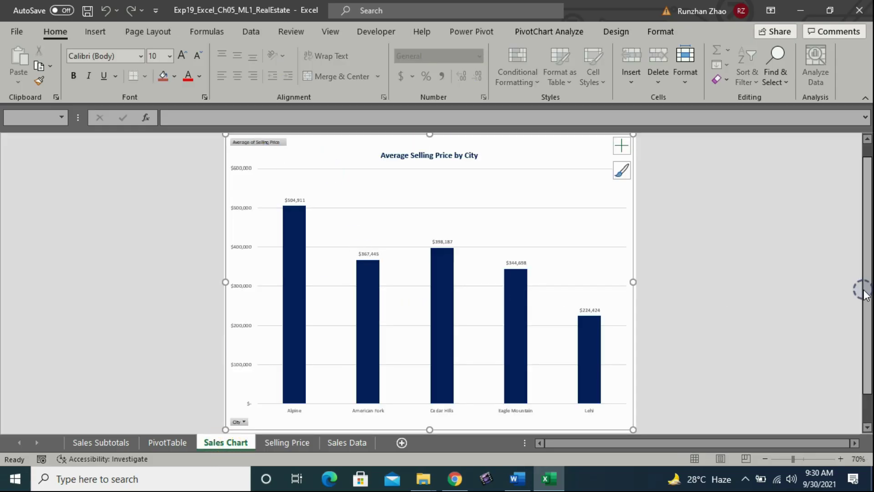
pyautogui.moveTo(867, 290)
pyautogui.mouseDown()
pyautogui.moveTo(868, 356)
pyautogui.moveTo(868, 293)
pyautogui.mouseUp()
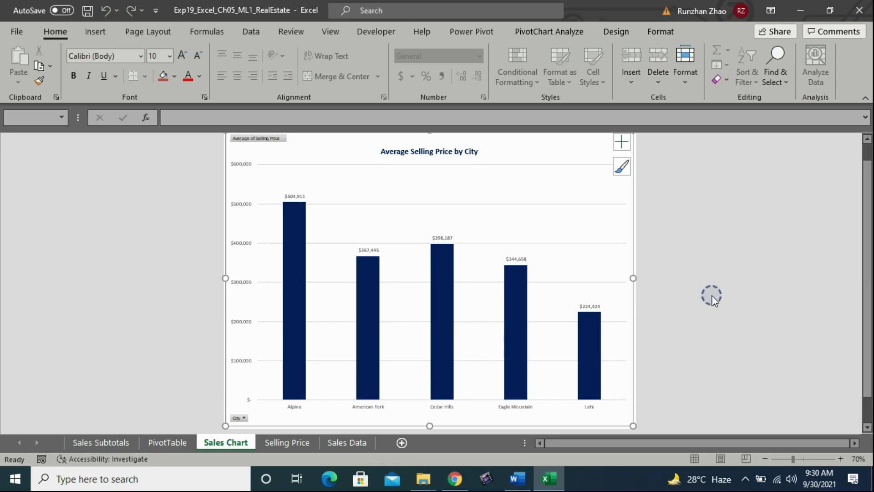
pyautogui.click(167, 442)
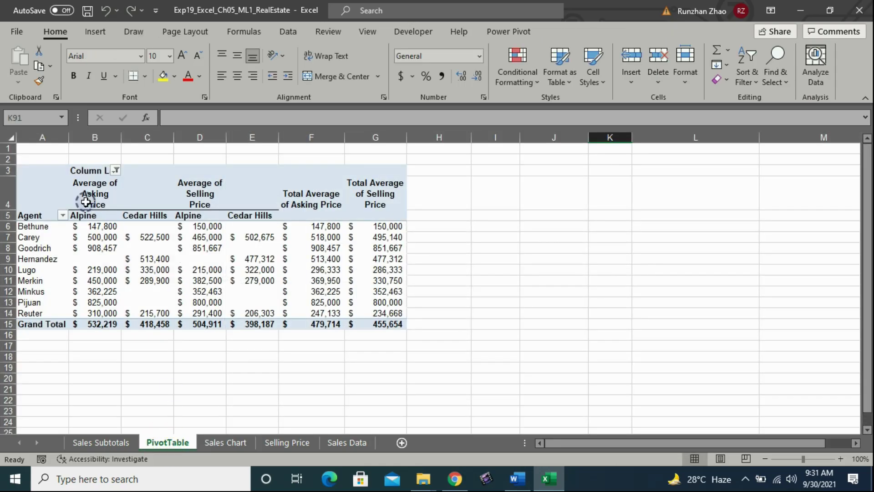
pyautogui.click(85, 324)
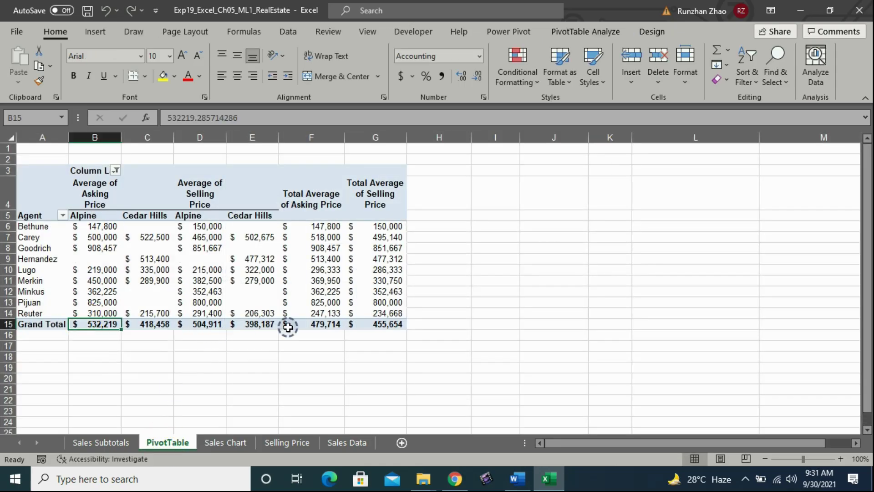
pyautogui.click(374, 323)
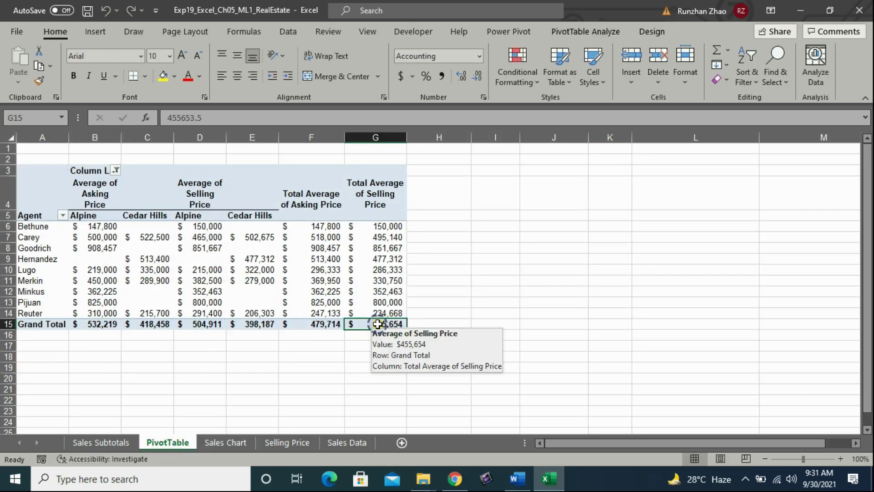
# Examine the city averages and the grand average on the Sales Subtotals sheet, from the City through Days on Market columns.
pyautogui.click(100, 443)
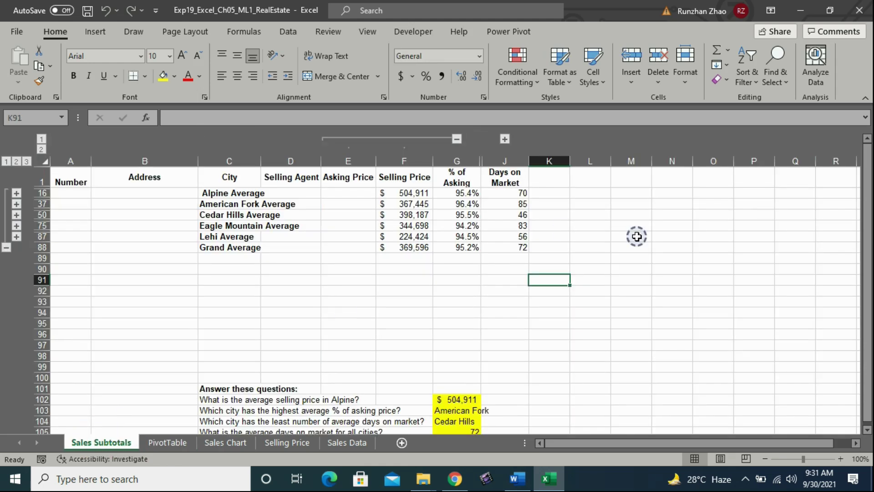
pyautogui.moveTo(867, 236); pyautogui.dragTo(867, 223)
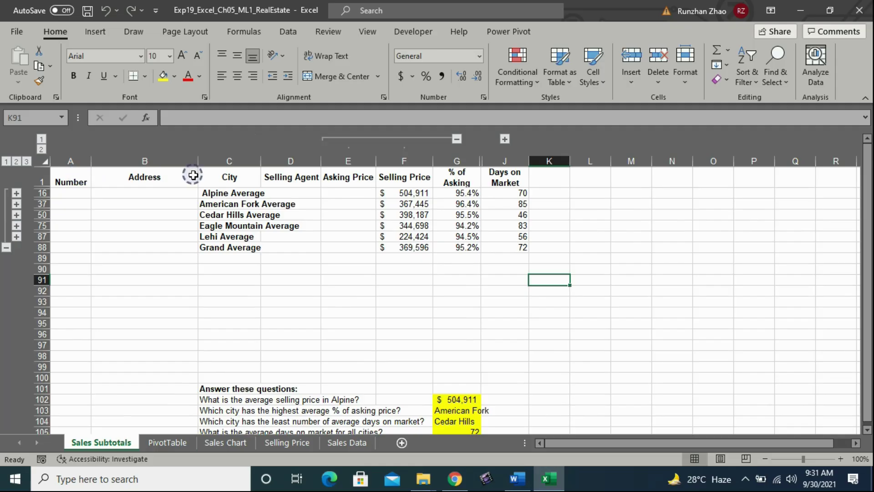
pyautogui.moveTo(213, 175); pyautogui.dragTo(542, 260)
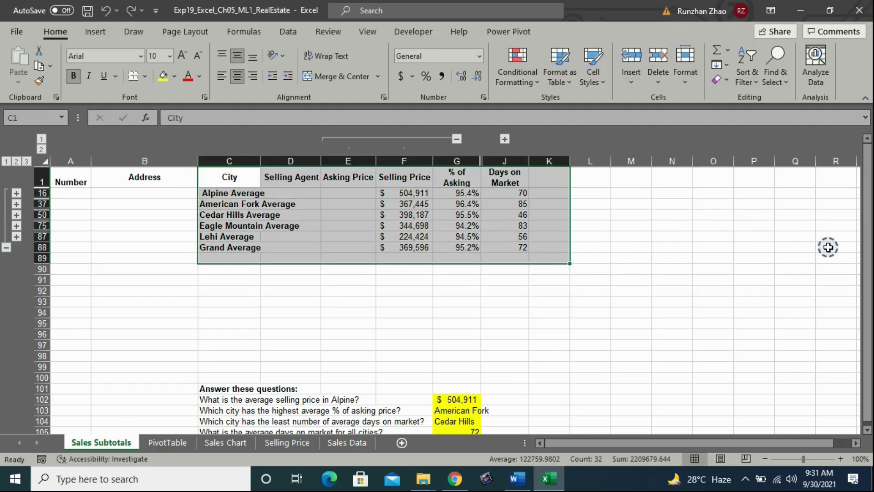
pyautogui.moveTo(864, 248); pyautogui.dragTo(866, 318)
pyautogui.moveTo(865, 269); pyautogui.dragTo(865, 257)
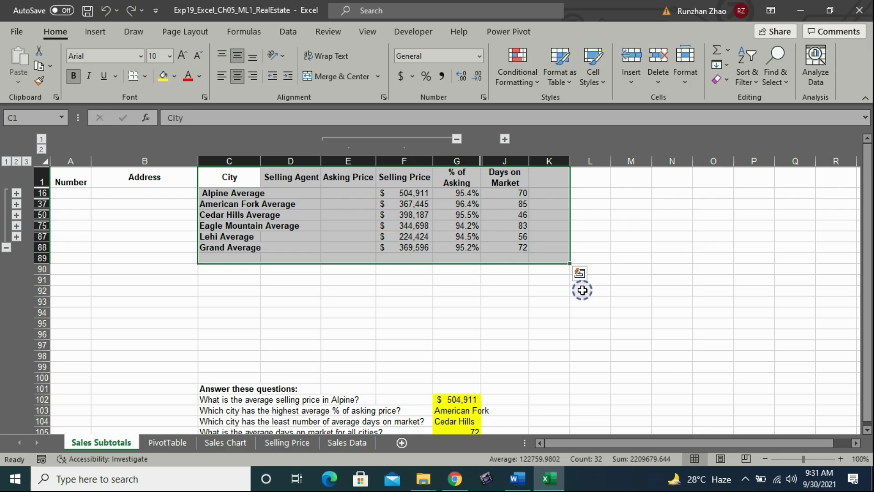
# Switch to Chrome and examine the Lab 15 - Excel 5 score card's title, assignment file name and Total Score.
pyautogui.click(641, 289)
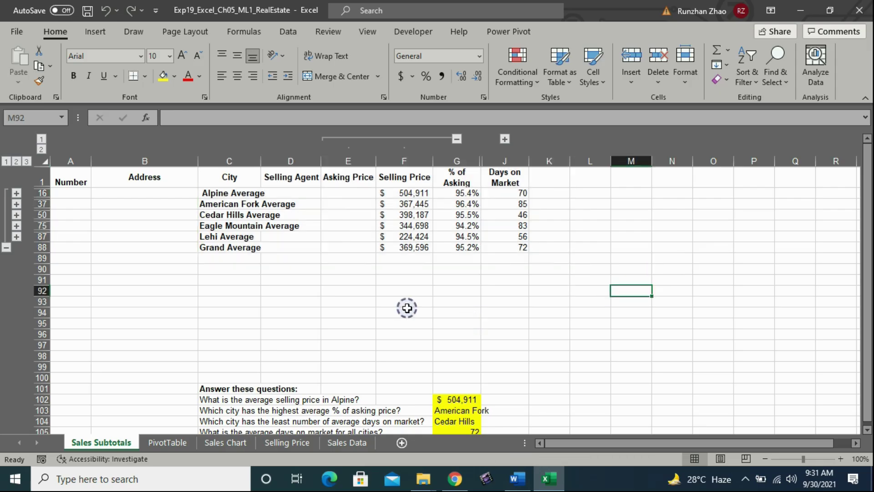
pyautogui.click(454, 478)
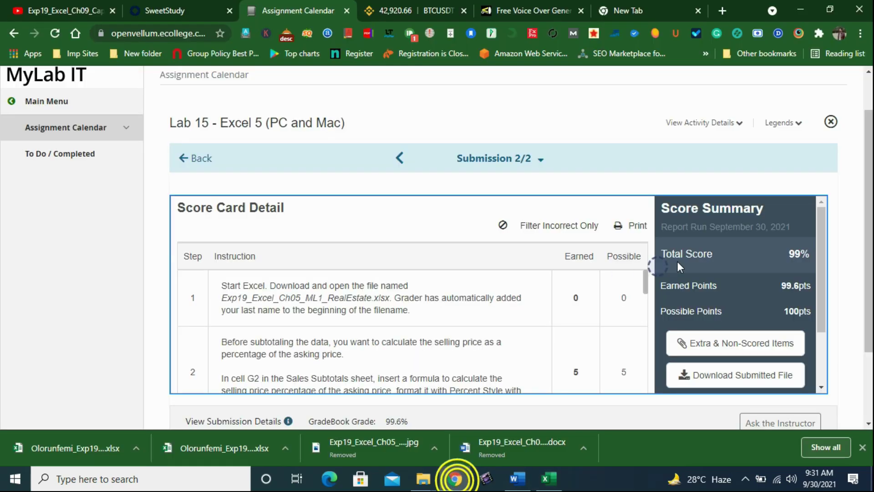
pyautogui.moveTo(169, 122); pyautogui.dragTo(394, 128)
pyautogui.moveTo(221, 297); pyautogui.dragTo(394, 297)
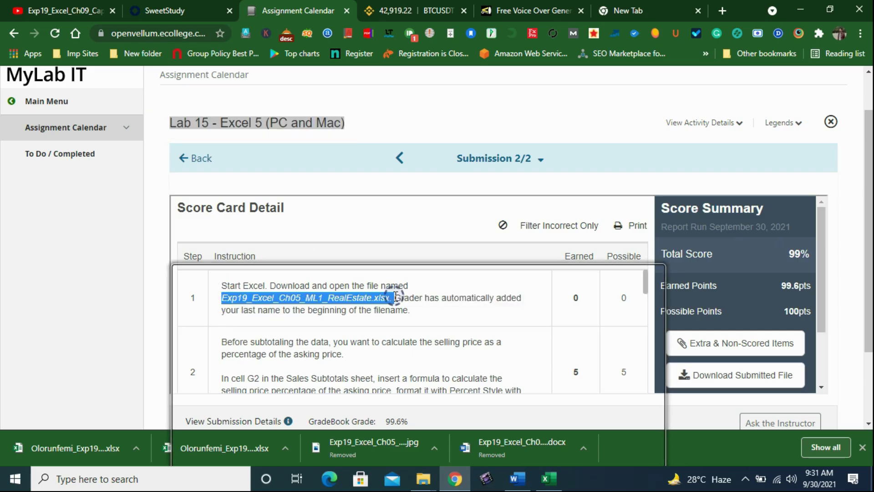
pyautogui.tripleClick(790, 262)
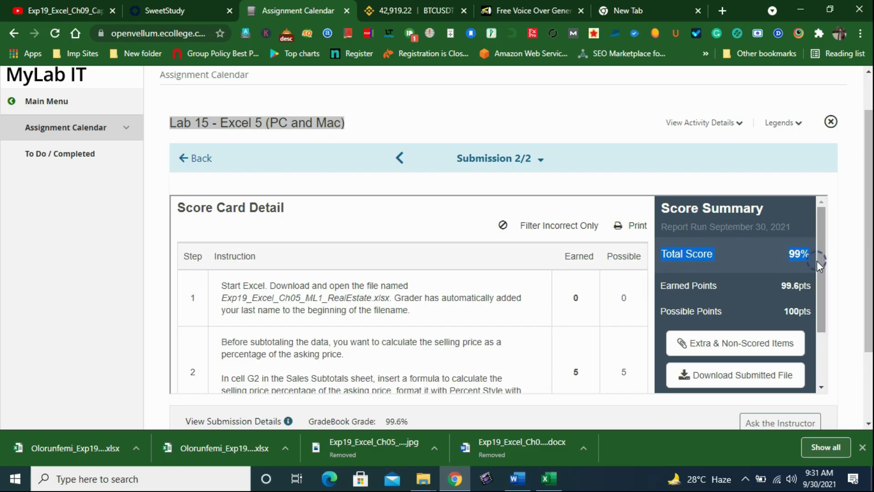
# Examine the instructions and earned points for steps 1 to 3 in the Score Card Detail.
pyautogui.moveTo(819, 263); pyautogui.dragTo(819, 310)
pyautogui.moveTo(221, 273); pyautogui.dragTo(444, 367)
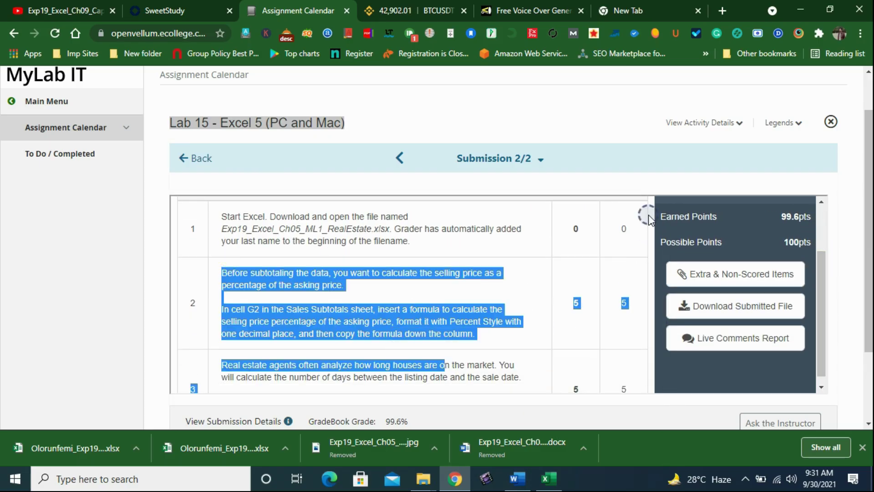
pyautogui.scroll(-3, 646, 219)
pyautogui.scroll(3, 643, 213)
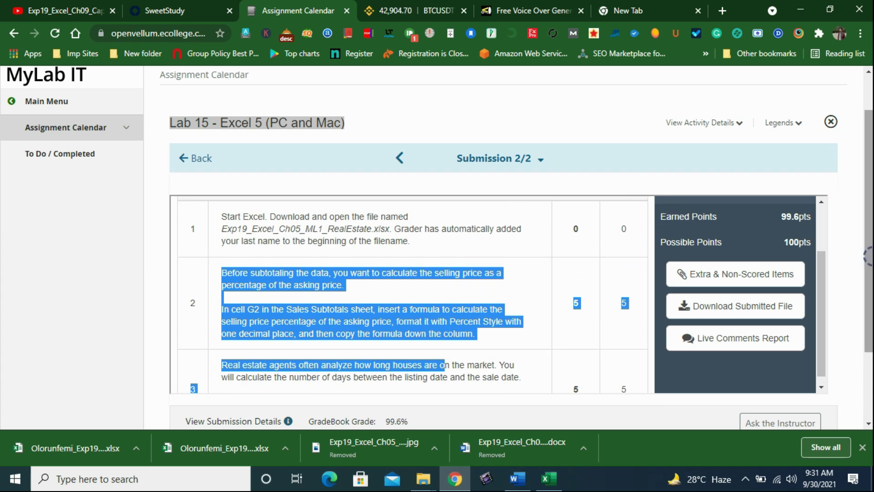
pyautogui.scroll(1, 644, 211)
pyautogui.click(579, 141)
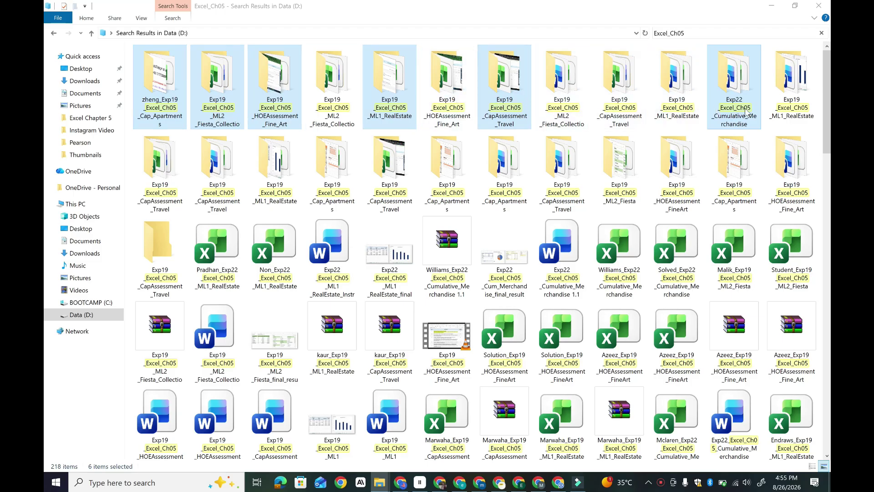
# Check the full file names in the Exp19_Excel_Ch05_Cap_Apartments folder from the search results and return to the parent location.
pyautogui.doubleClick(164, 104)
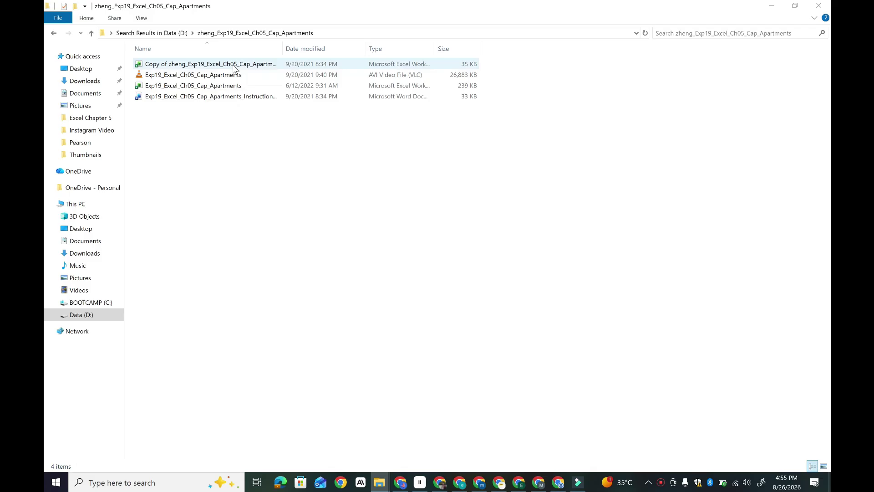
pyautogui.moveTo(283, 49); pyautogui.dragTo(313, 48)
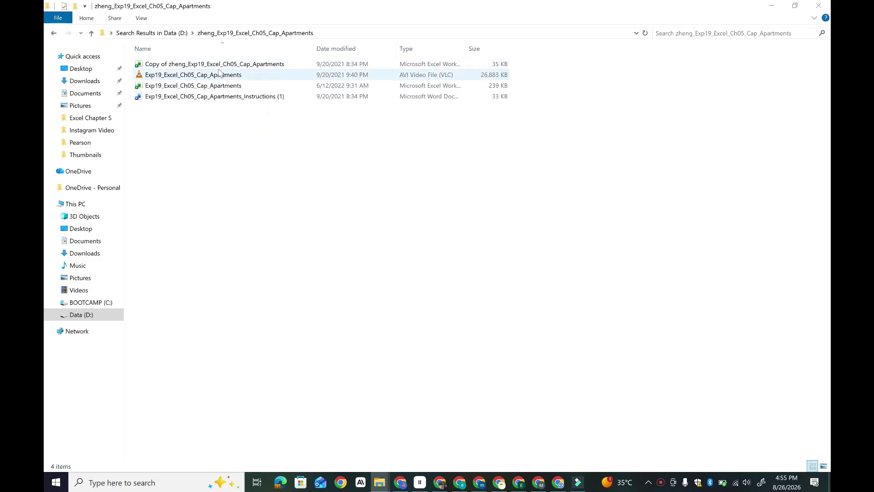
pyautogui.click(91, 33)
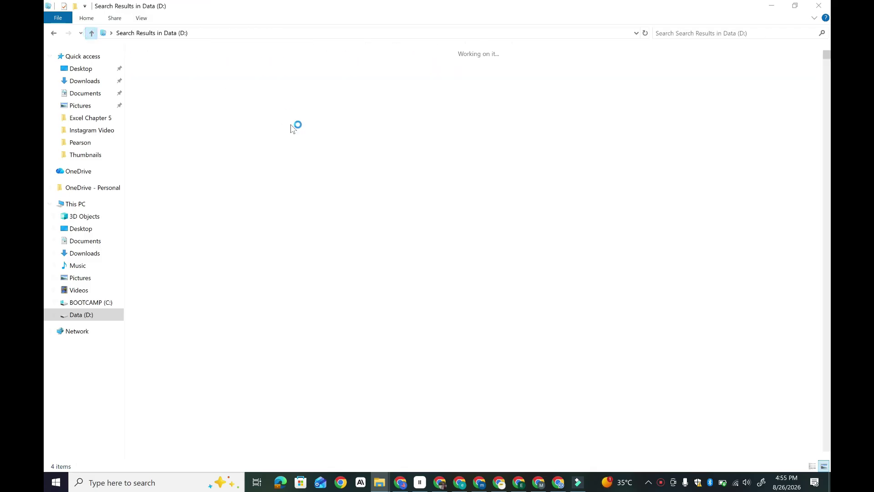
# Switch to the Excel Chapter 5 window and show the full file names in its Exp19_Excel_Ch05_CapAssessment_Travel folder.
pyautogui.moveTo(380, 482)
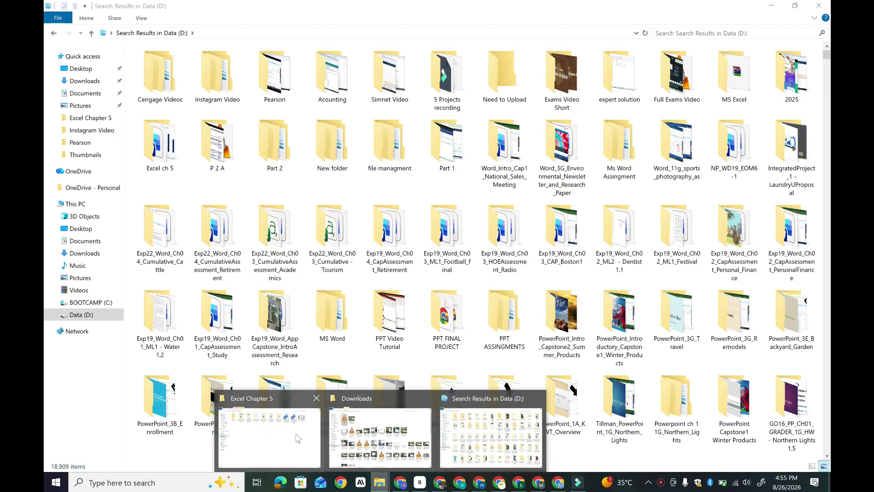
pyautogui.click(298, 438)
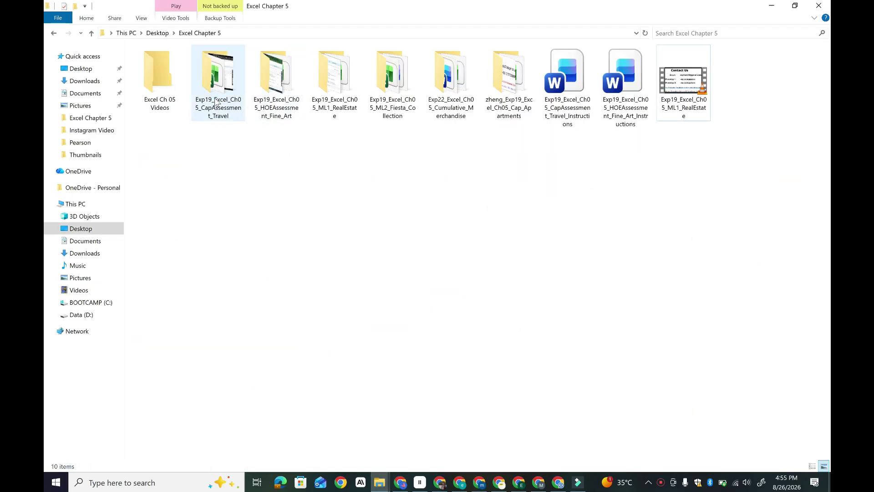
pyautogui.doubleClick(216, 103)
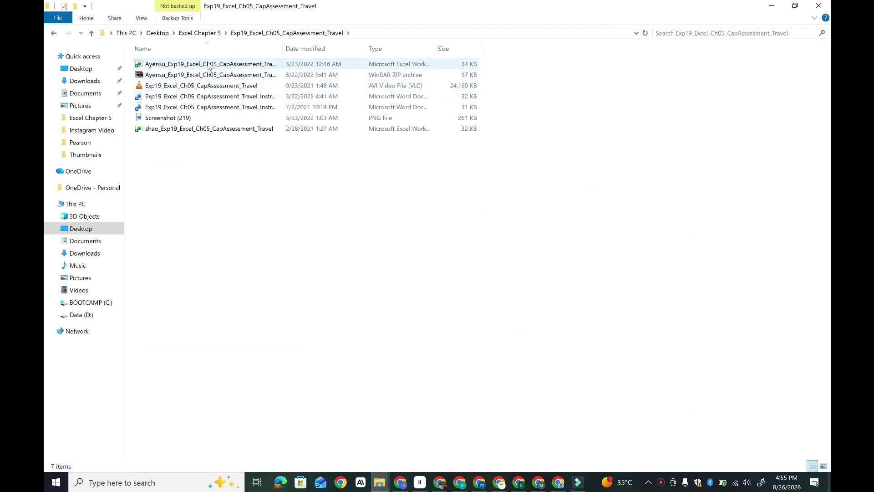
pyautogui.moveTo(282, 50); pyautogui.dragTo(316, 49)
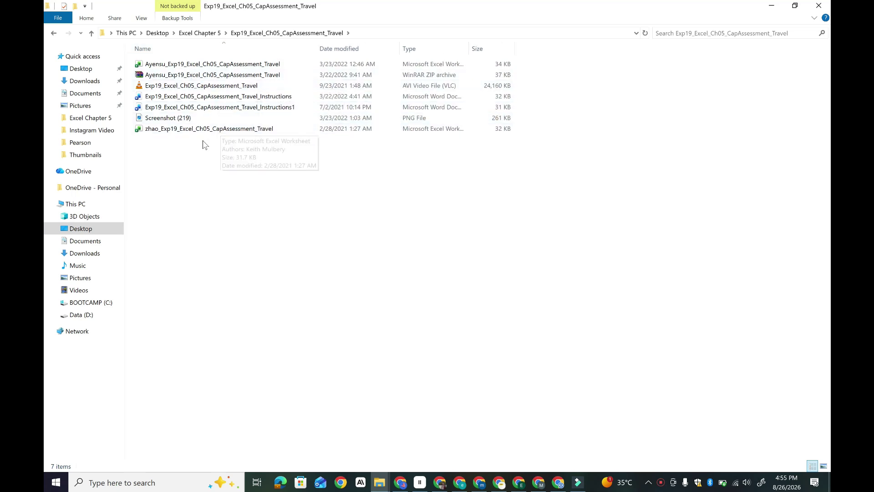
# View the Screenshot (219) score image, close it and return to the Excel Chapter 5 folder.
pyautogui.click(179, 118)
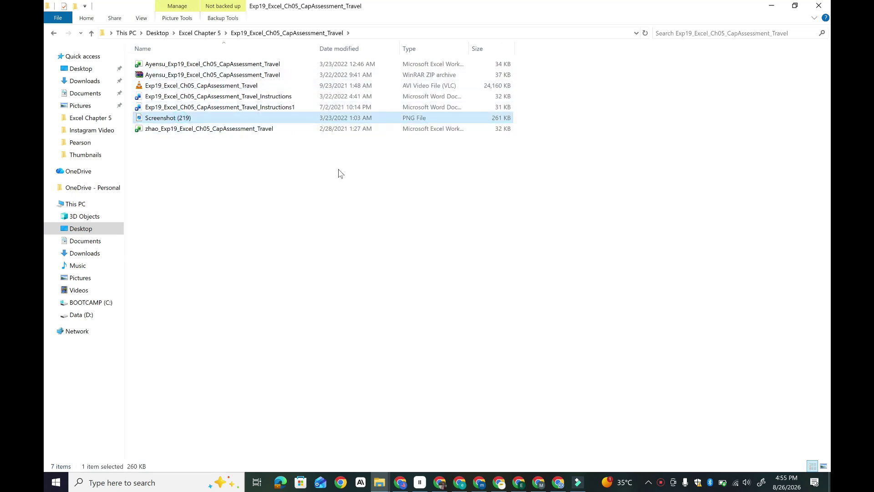
pyautogui.press('Return')
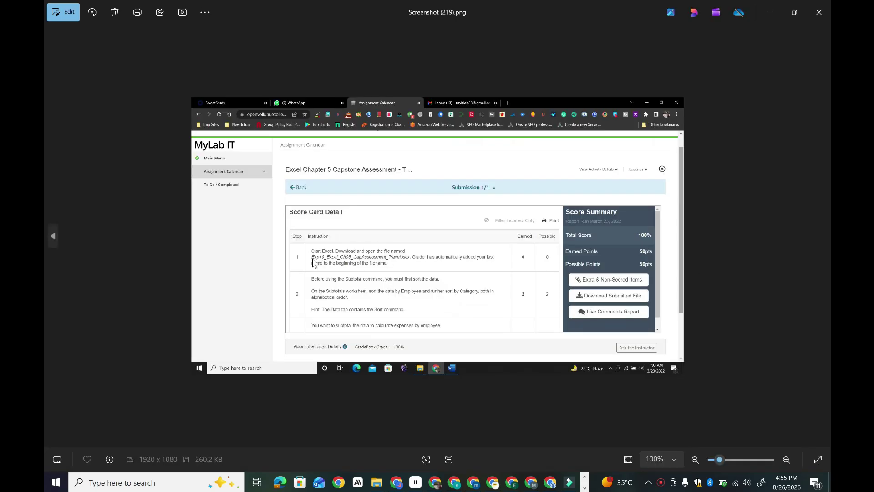
pyautogui.click(817, 21)
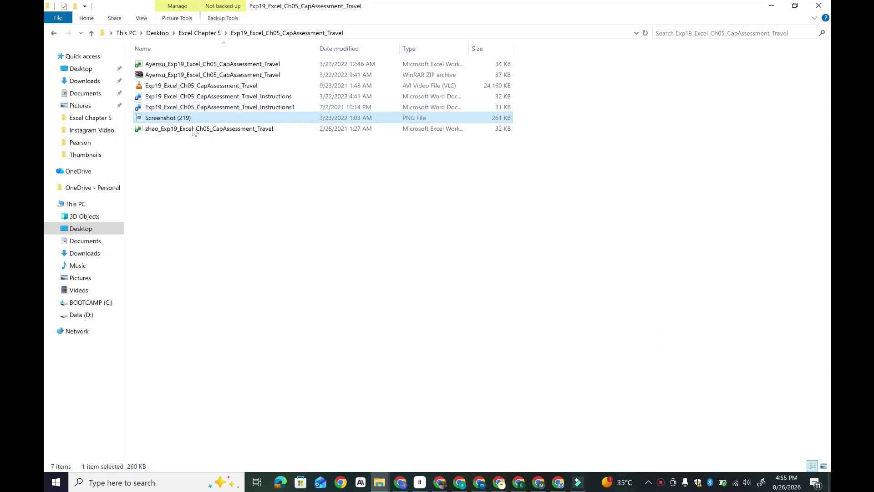
pyautogui.click(91, 33)
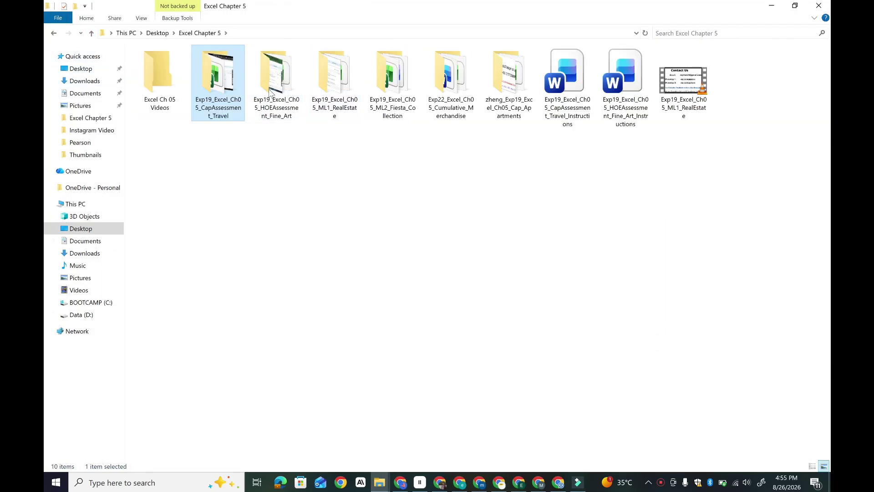
# Examine the 100 score image in the Exp19_Excel_Ch05_HOEAssessment_Fine_Art folder up close and return to Excel Chapter 5.
pyautogui.doubleClick(282, 112)
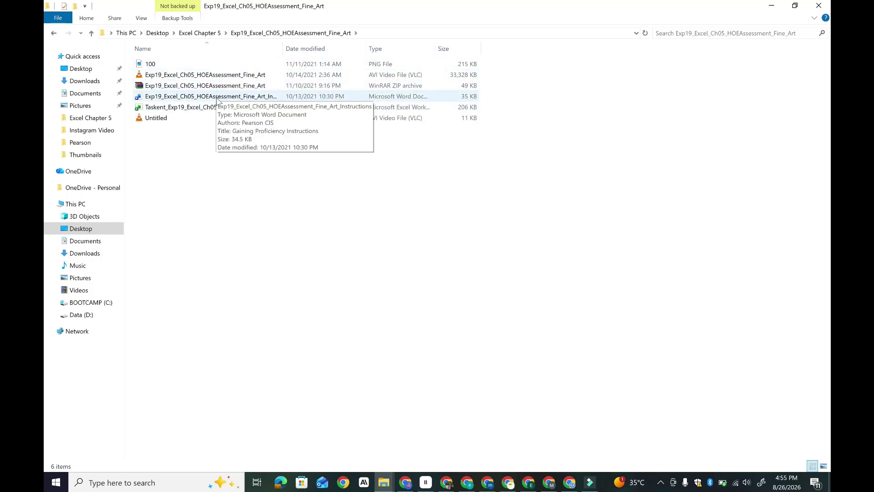
pyautogui.click(160, 65)
pyautogui.press('Return')
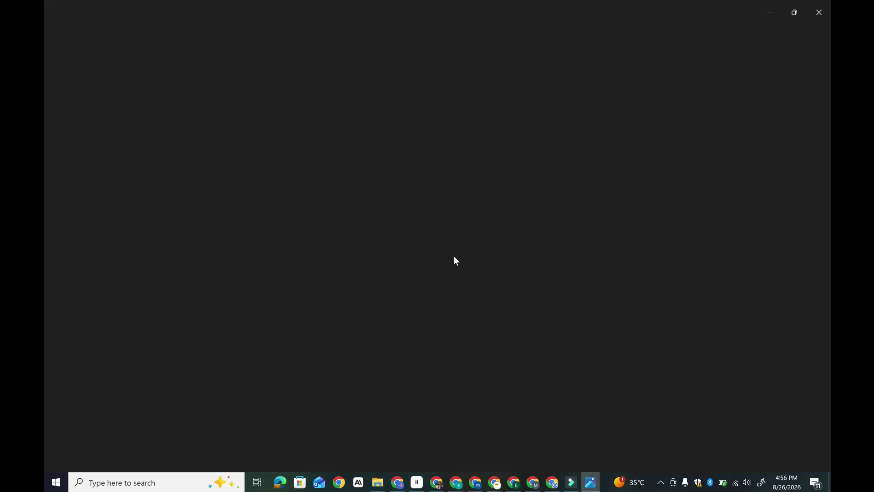
pyautogui.doubleClick(491, 263)
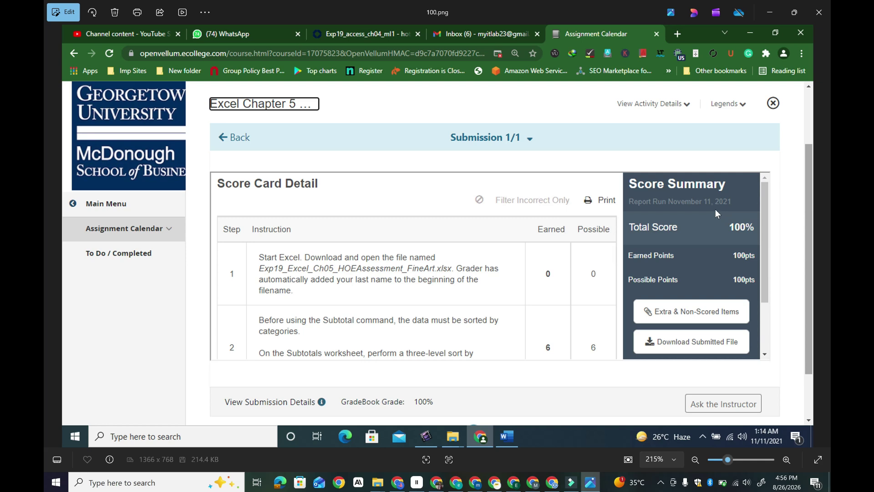
pyautogui.scroll(-3, 195, 122)
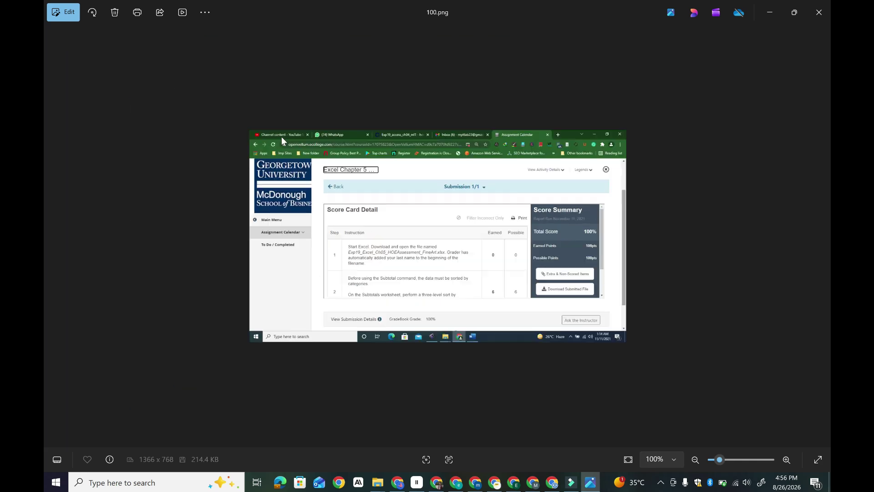
pyautogui.hotkey('alt', 'F4')
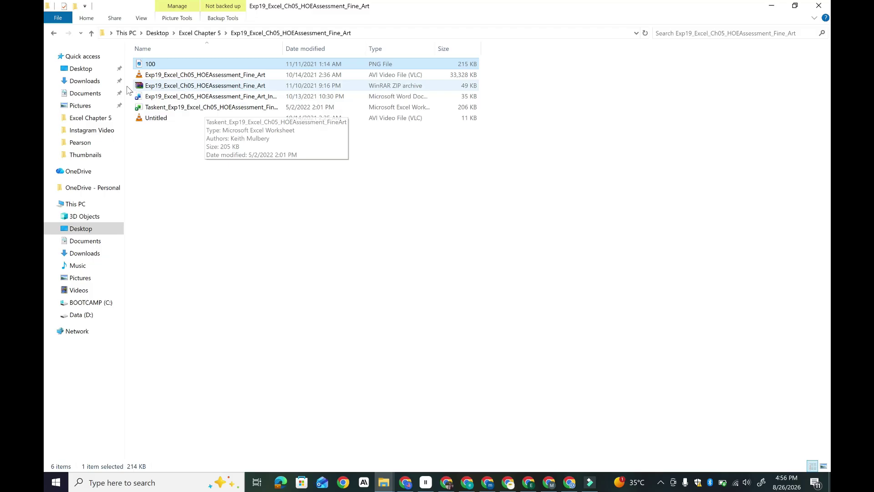
pyautogui.click(91, 33)
# Examine the 100% score image in the Exp19_Excel_Ch05_ML1_RealEstate folder up close and return to the parent folder.
pyautogui.doubleClick(342, 107)
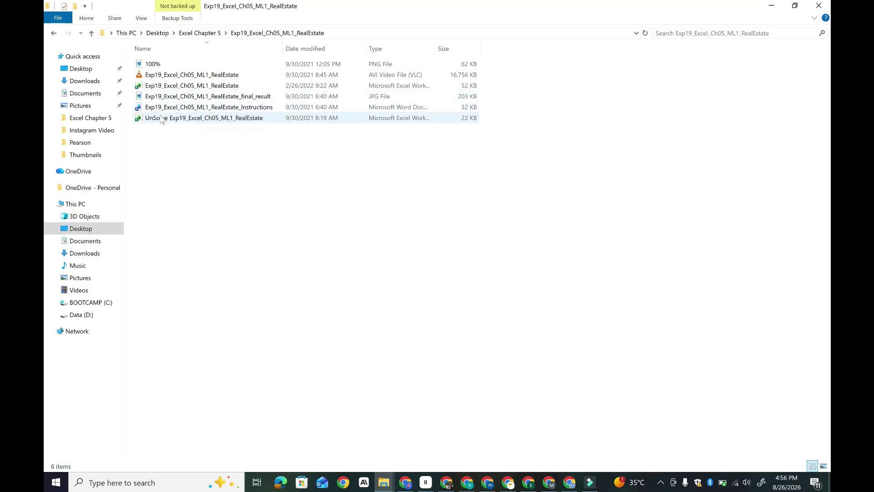
pyautogui.doubleClick(155, 64)
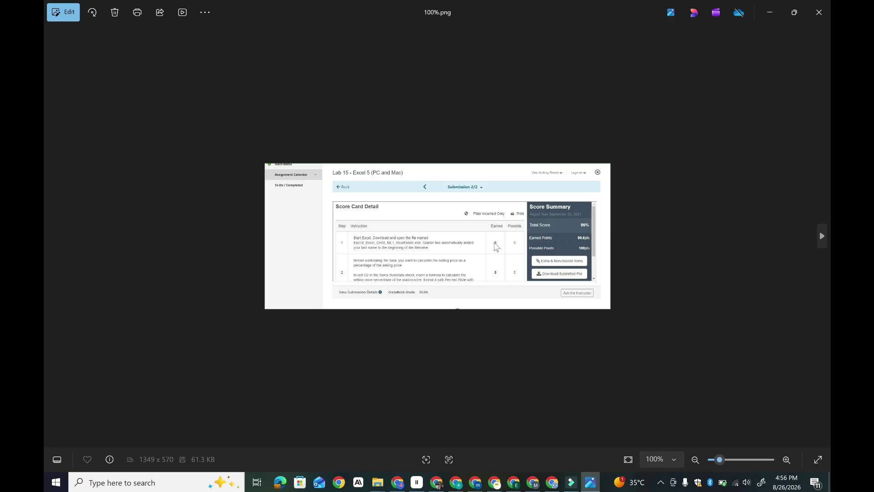
pyautogui.scroll(4, 491, 247)
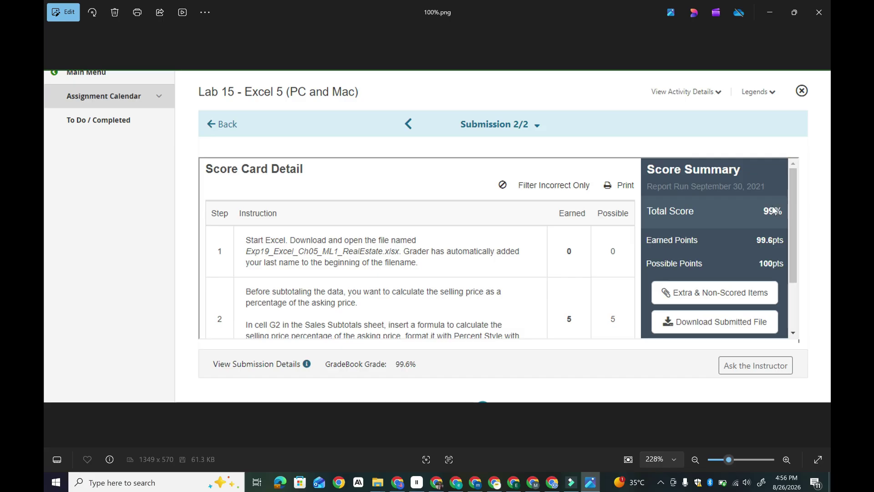
pyautogui.scroll(-4, 774, 211)
pyautogui.press('Escape')
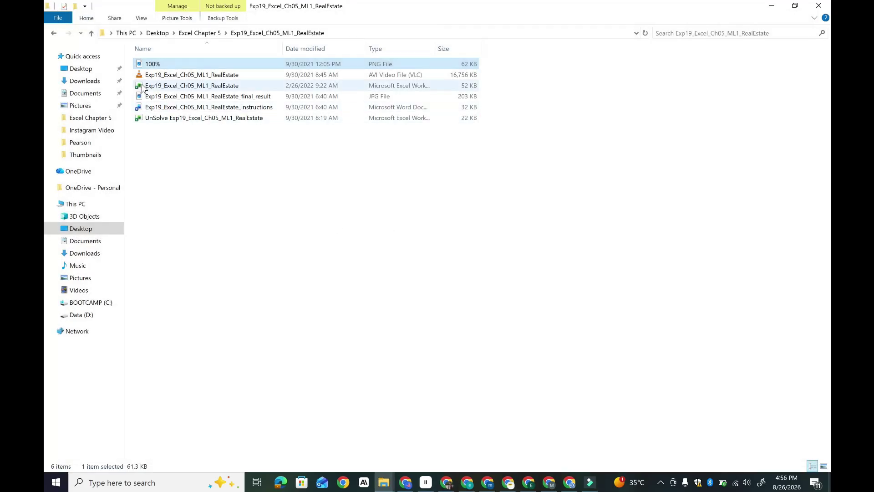
pyautogui.click(91, 36)
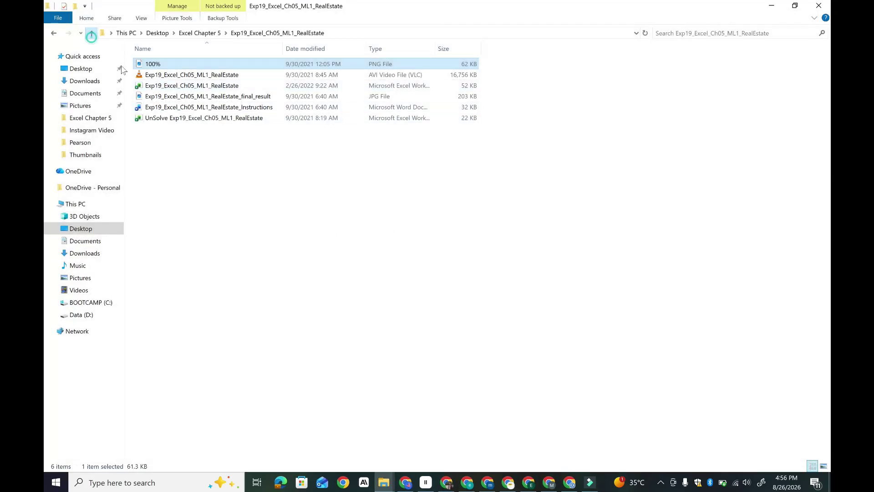
# Examine the Exp19_Excel_Ch05_ML2_Fiesta_final_result image in the ML2_Fiesta_Collection folder up close and return to Excel Chapter 5.
pyautogui.doubleClick(399, 104)
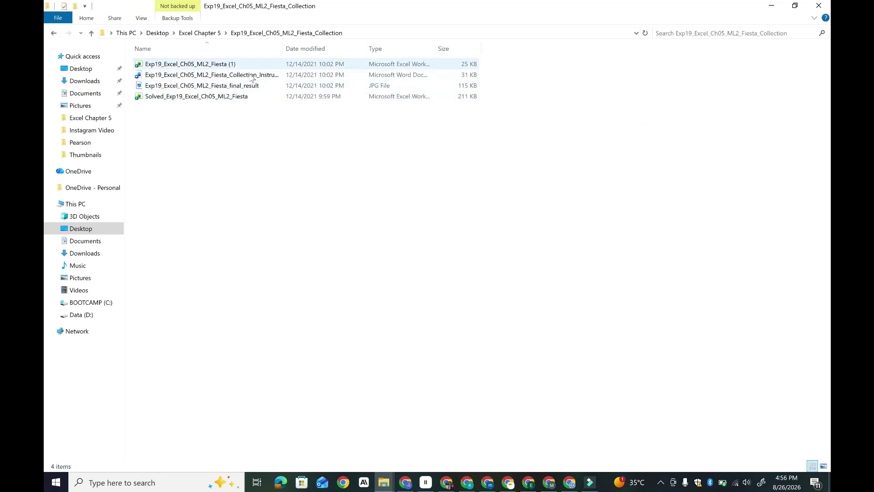
pyautogui.click(194, 89)
pyautogui.doubleClick(195, 89)
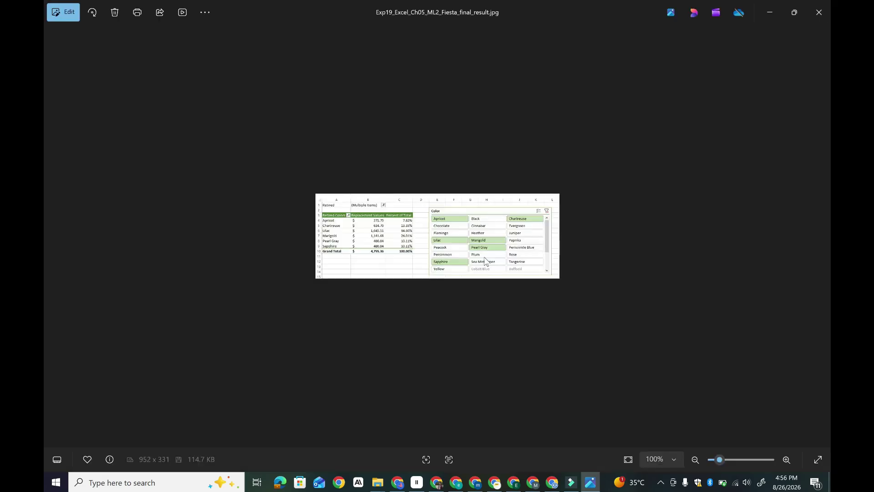
pyautogui.scroll(5, 485, 259)
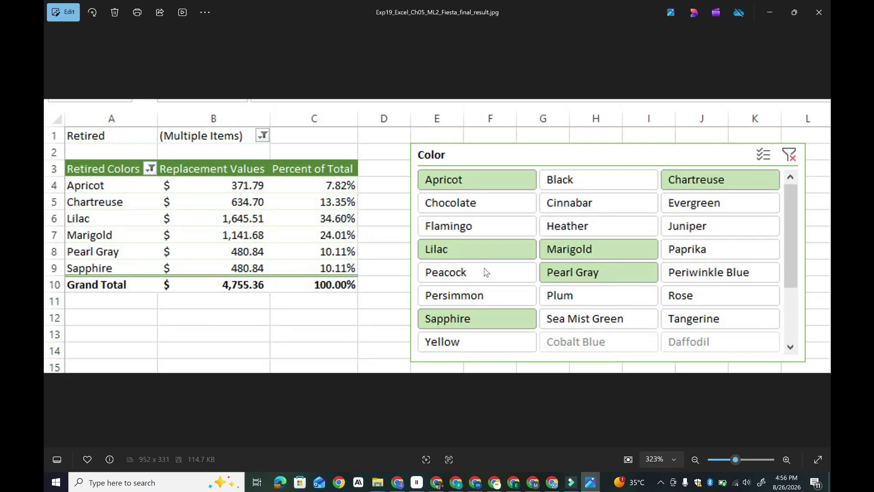
pyautogui.scroll(-8, 485, 272)
pyautogui.hotkey('alt', 'F4')
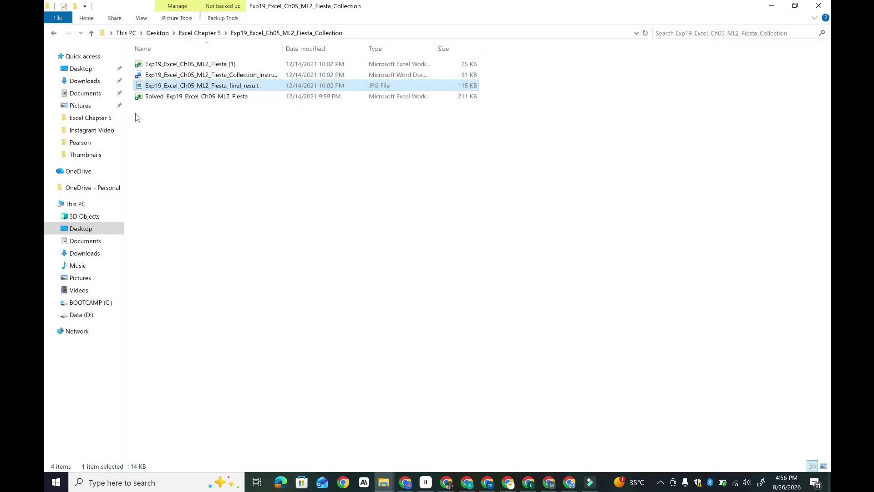
pyautogui.click(91, 32)
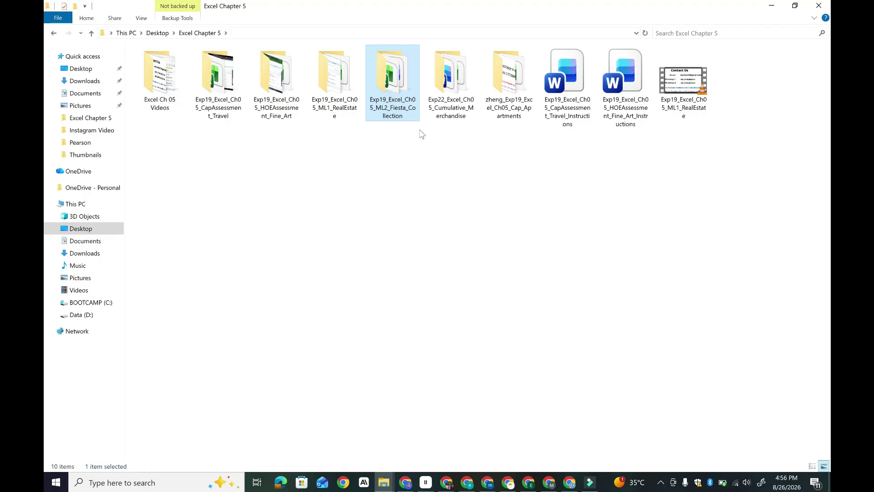
# Open the Exp22_Excel_Ch05_Cumulative_Merchandise folder and fit the Name column to the full file names.
pyautogui.click(468, 104)
pyautogui.doubleClick(468, 103)
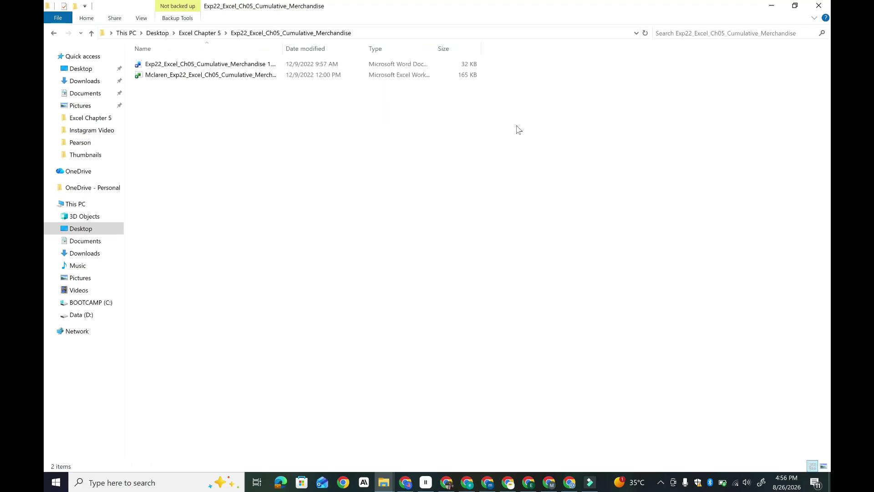
pyautogui.doubleClick(296, 51)
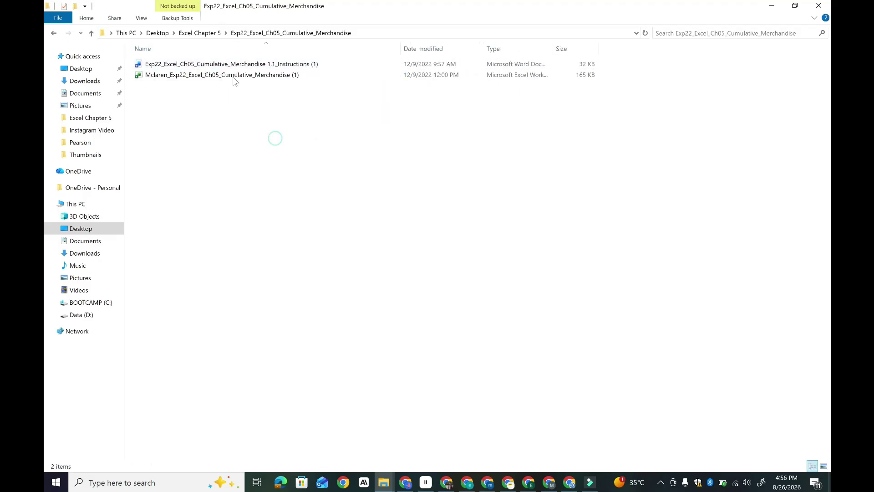
# Open the Exp22_Excel_Ch05_Cumulative_Merchandise 1.1_Instructions document, enable editing and read through its project title and steps.
pyautogui.click(247, 65)
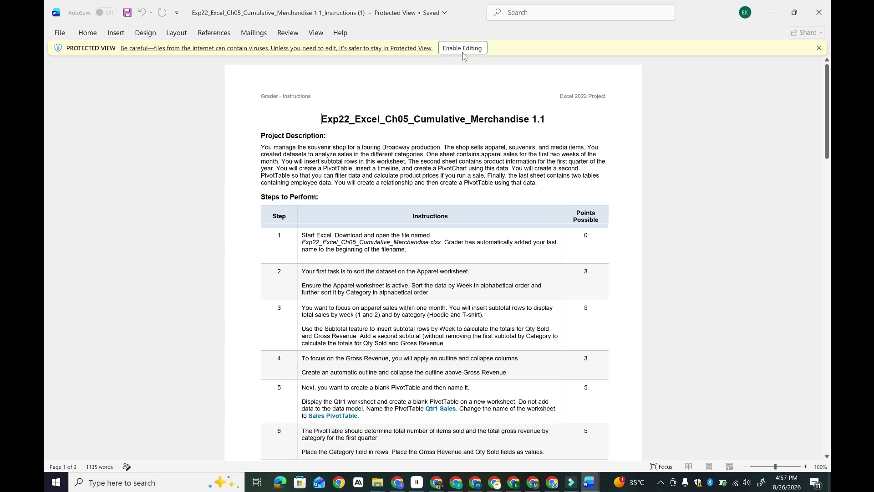
pyautogui.click(462, 48)
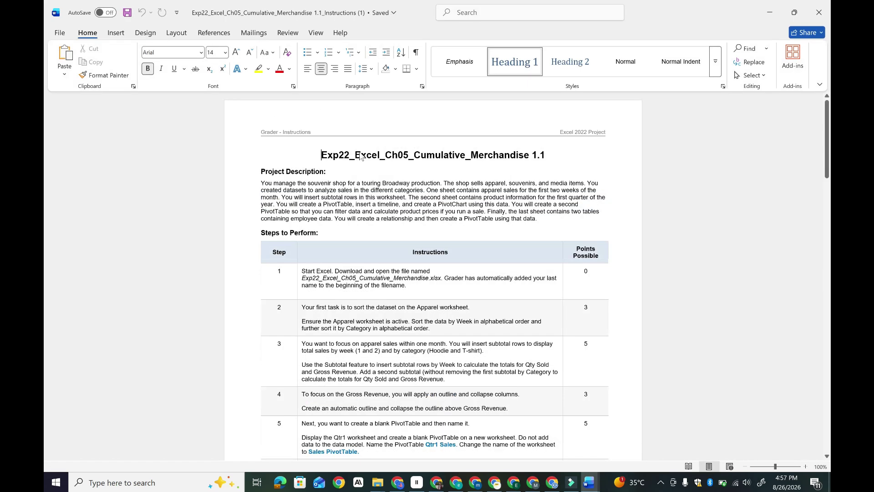
pyautogui.moveTo(321, 155); pyautogui.dragTo(521, 153)
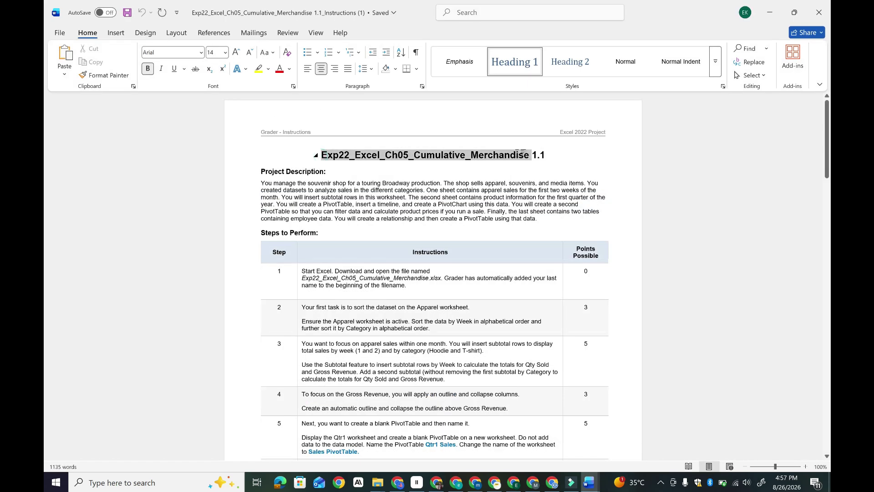
pyautogui.click(546, 155)
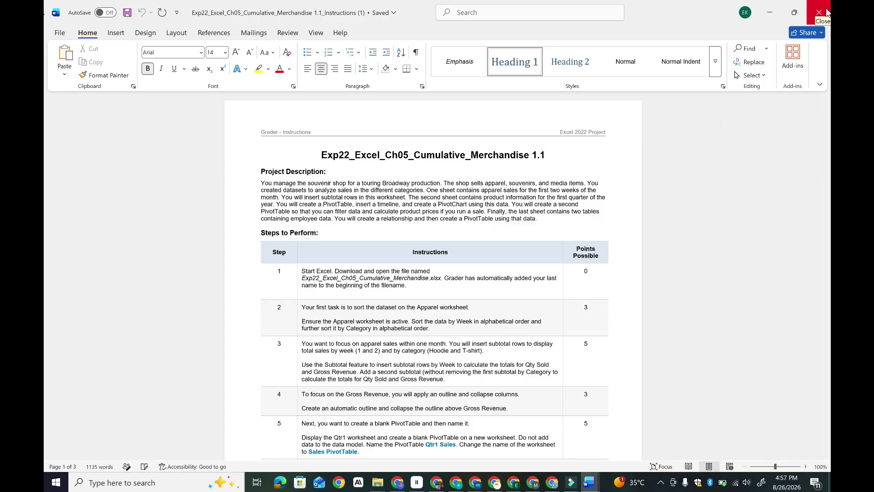
pyautogui.scroll(-10, 433, 273)
pyautogui.scroll(-9, 784, 287)
pyautogui.scroll(9, 784, 286)
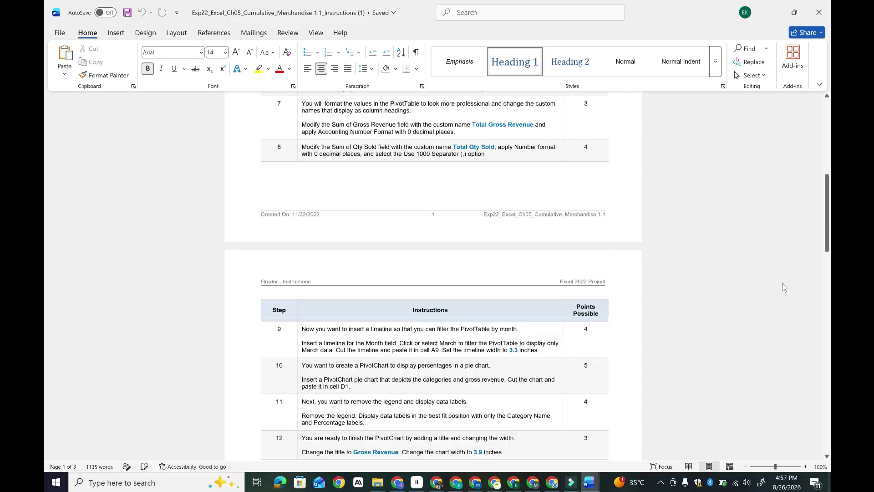
pyautogui.scroll(8, 784, 287)
# Close the Merchandise, Manufacturing and Year_End_Report instruction documents and return to the Excel Chapter 5 folder.
pyautogui.click(819, 12)
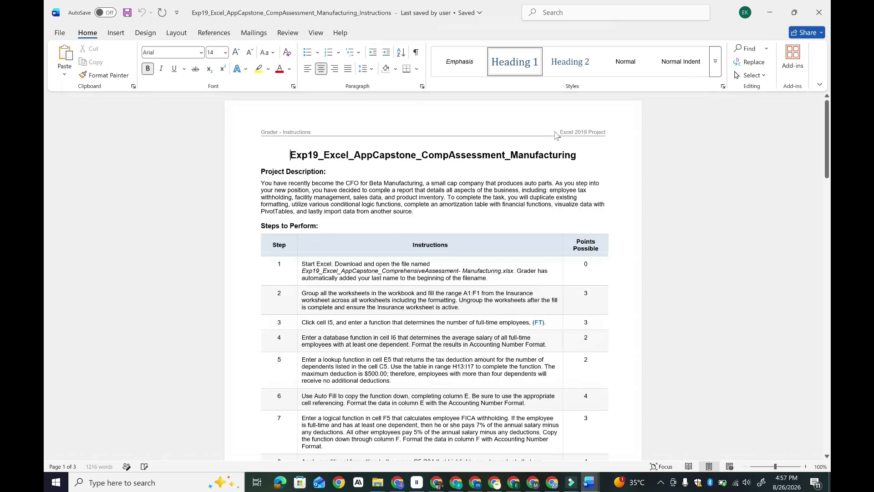
pyautogui.click(819, 10)
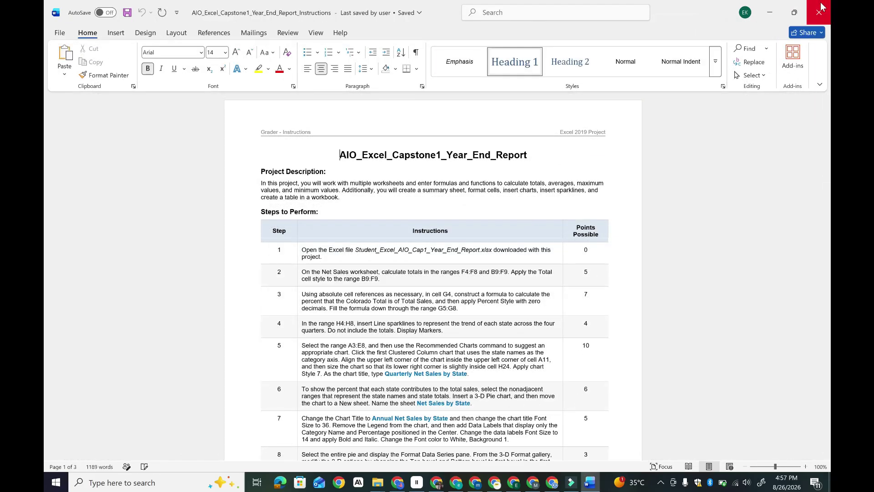
pyautogui.click(820, 9)
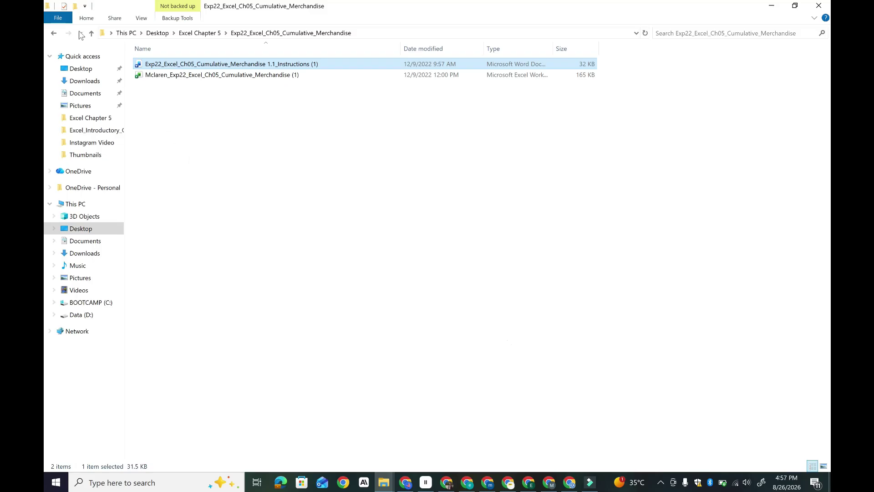
pyautogui.click(91, 34)
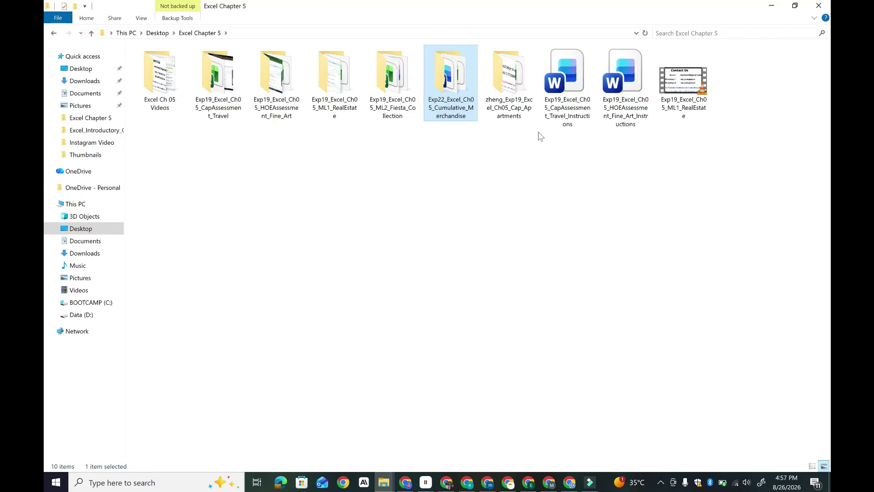
# Play the Exp19_Excel_Ch05_Cap_Apartments video from the Cap_Apartments folder, skip close to its end and close the player.
pyautogui.click(514, 109)
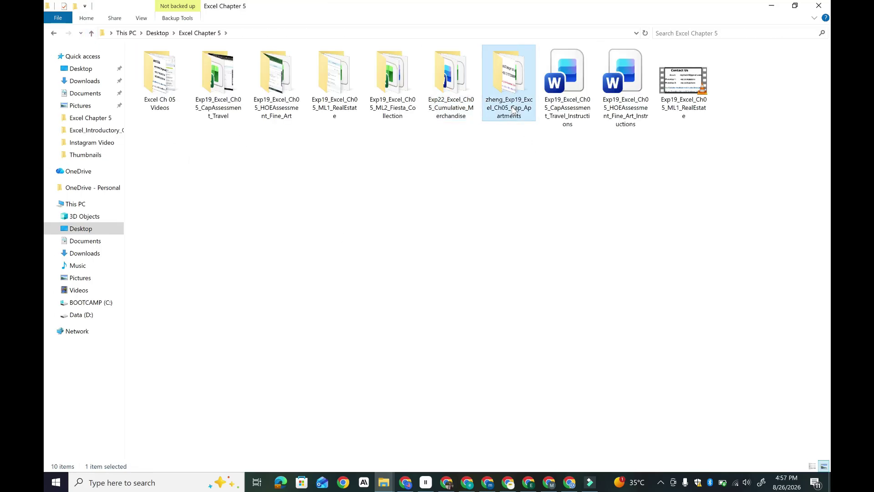
pyautogui.doubleClick(513, 110)
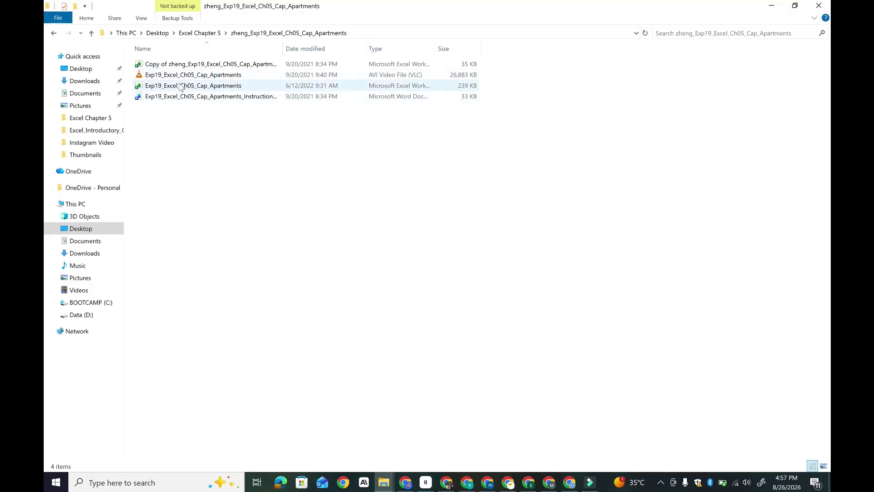
pyautogui.click(174, 78)
pyautogui.doubleClick(174, 81)
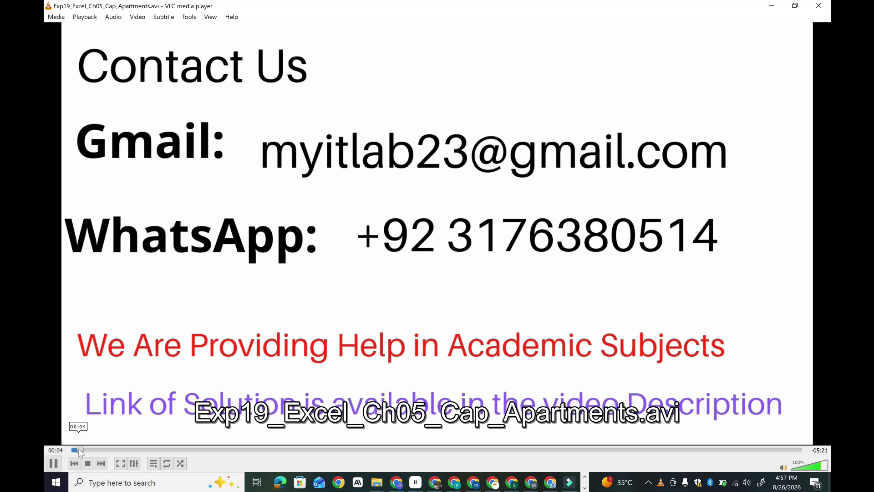
pyautogui.moveTo(78, 449); pyautogui.dragTo(721, 397)
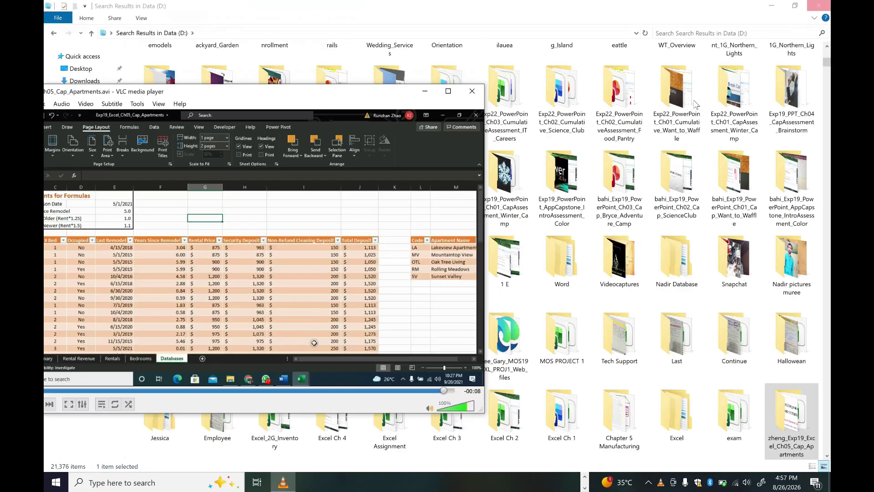
pyautogui.click(472, 91)
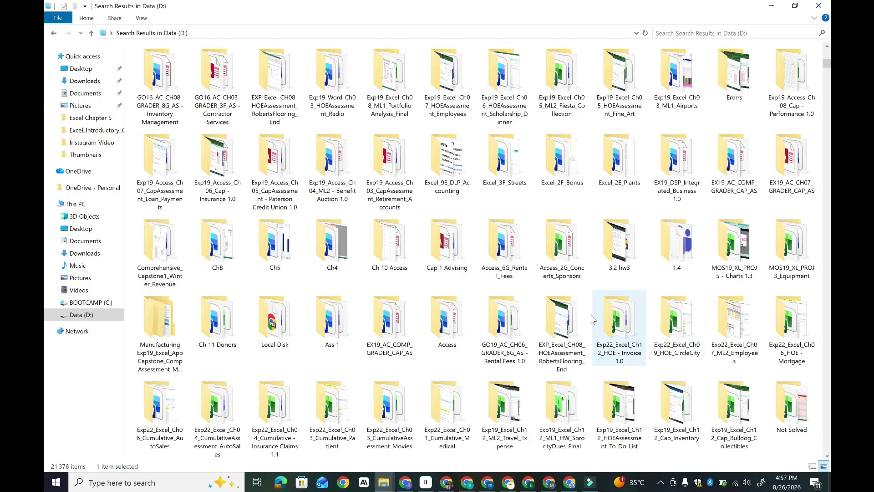
# Look through the project folders in the Data (D:) search results and return to the beginning of the list.
pyautogui.scroll(-5, 592, 319)
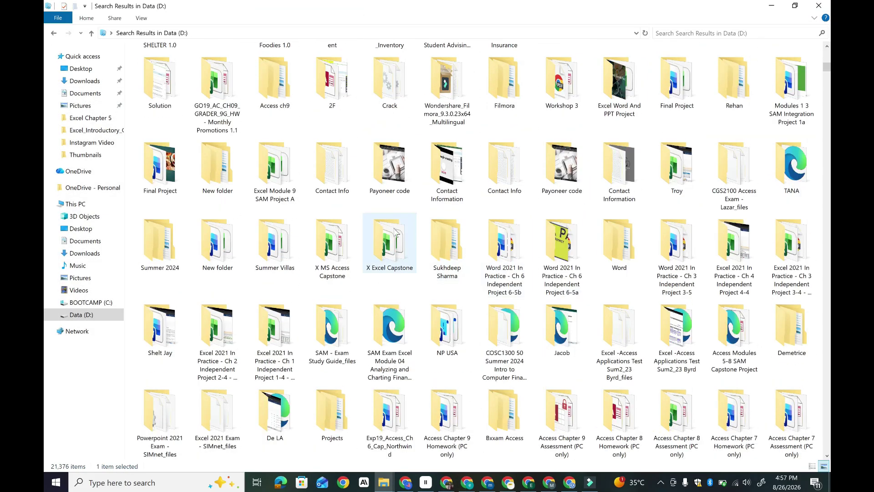
pyautogui.scroll(-3, 551, 291)
pyautogui.scroll(-10, 551, 292)
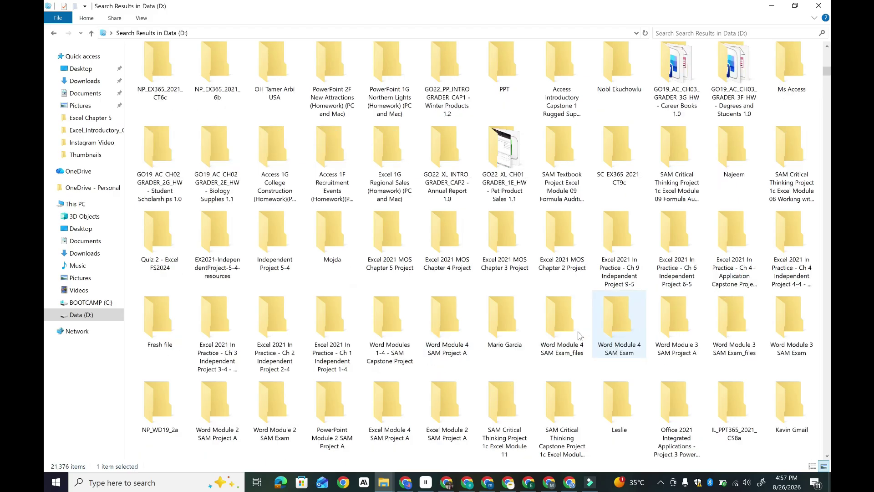
pyautogui.scroll(5, 590, 335)
pyautogui.scroll(-5, 591, 335)
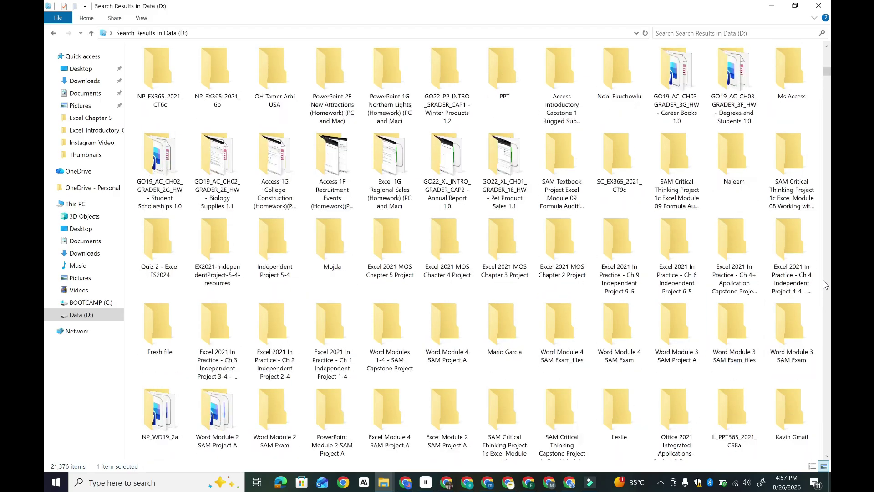
pyautogui.scroll(5, 455, 274)
pyautogui.scroll(5, 44, 112)
pyautogui.moveTo(826, 69); pyautogui.dragTo(829, 128)
pyautogui.moveTo(46, 132); pyautogui.dragTo(62, 48)
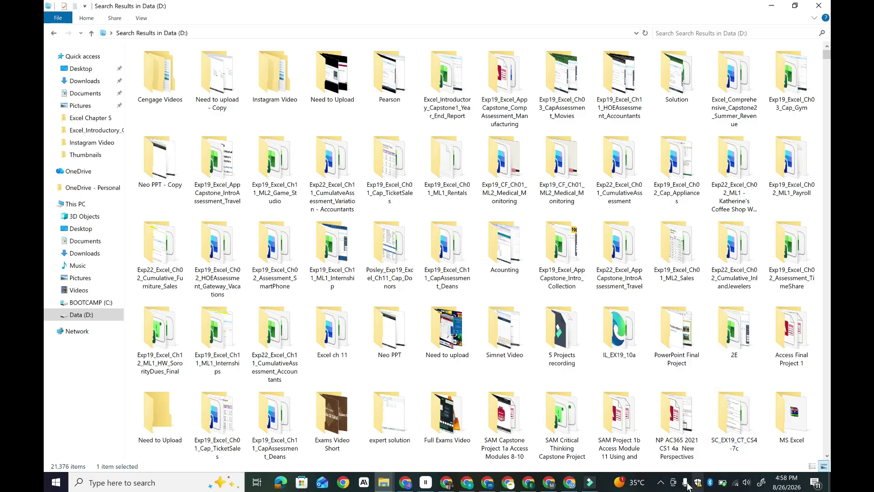
pyautogui.click(660, 483)
pyautogui.click(637, 439)
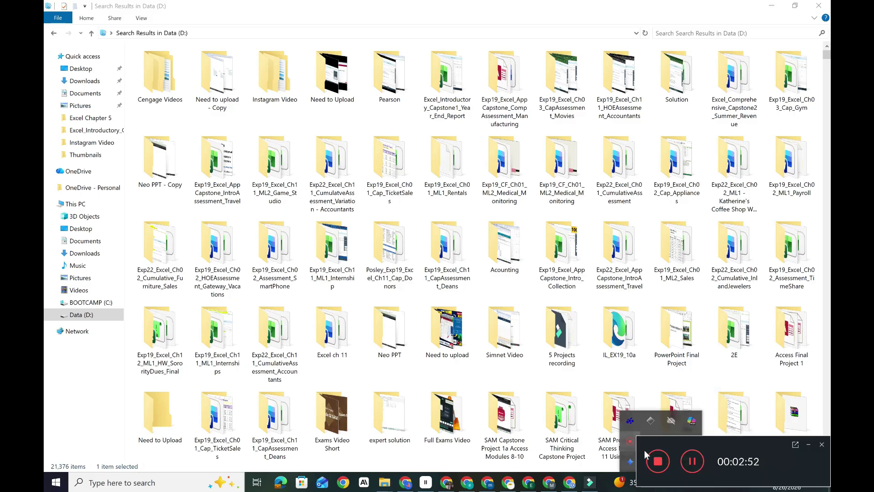